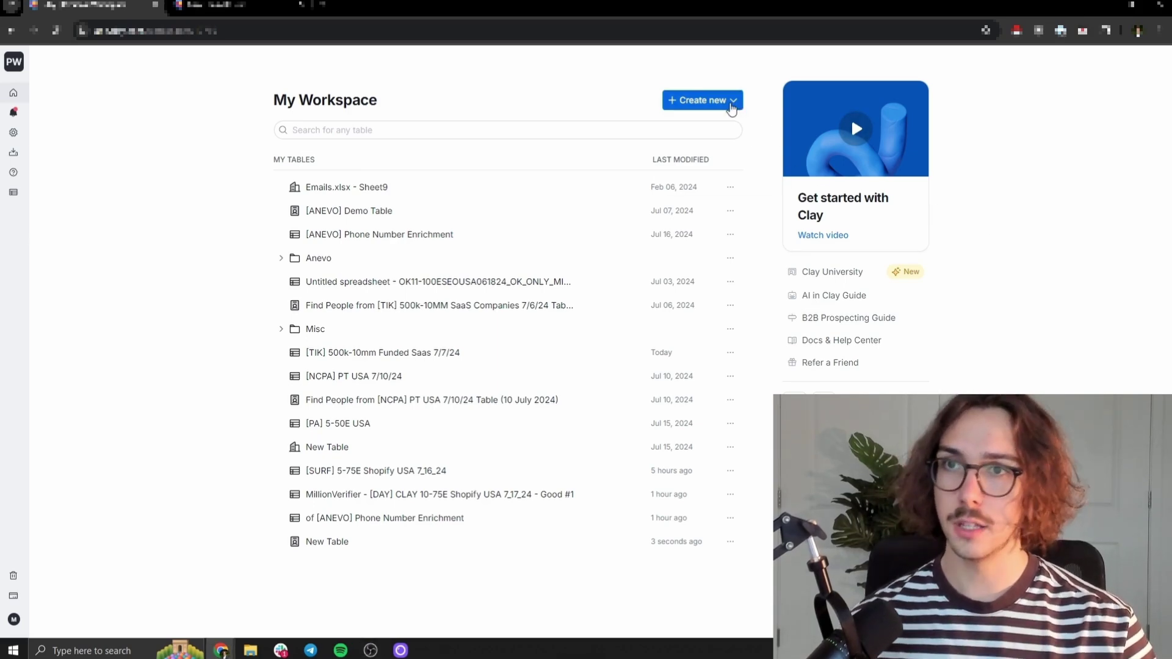
Start a new table from Create new and browse the New table dialog's options
{"action": "left_click", "coordinate": [735, 102]}
{"action": "left_click", "coordinate": [717, 160]}
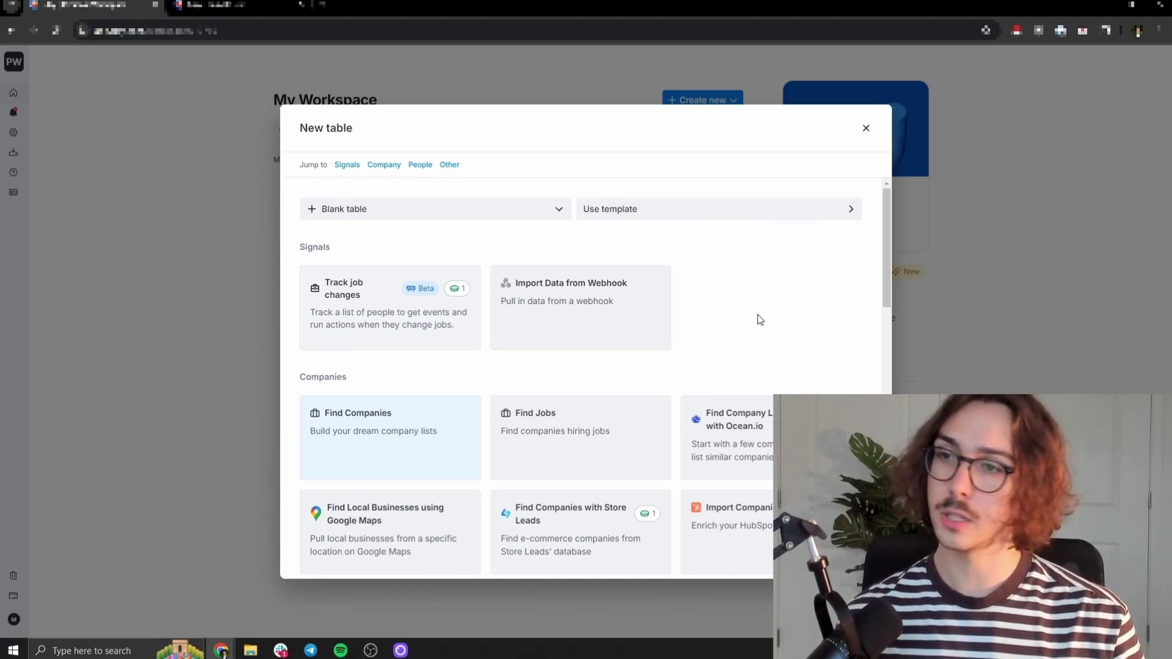
{"action": "scroll", "coordinate": [745, 317], "scroll_direction": "down", "scroll_amount": 5}
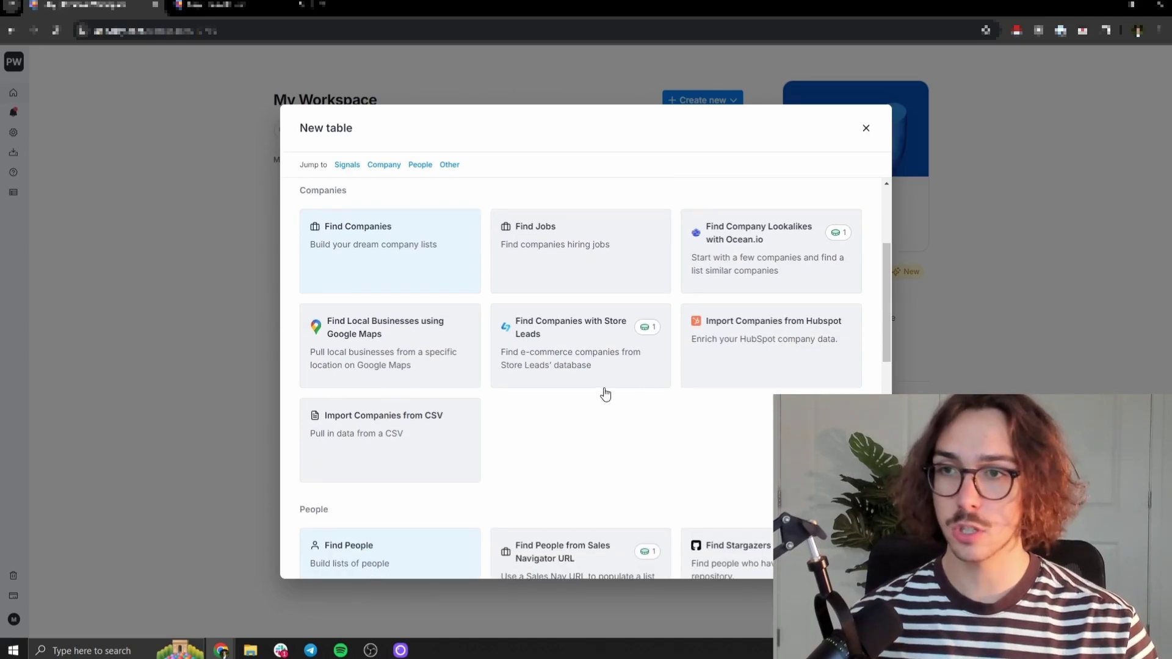
{"action": "scroll", "coordinate": [591, 398], "scroll_direction": "up", "scroll_amount": 2}
{"action": "scroll", "coordinate": [592, 391], "scroll_direction": "down", "scroll_amount": 5}
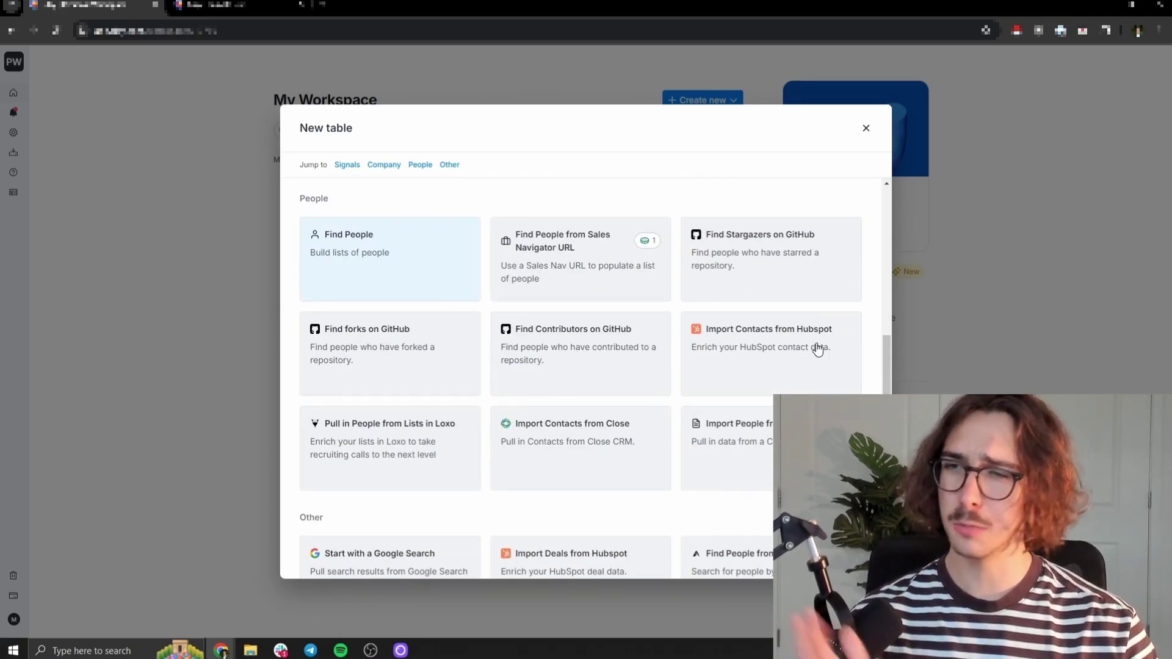
{"action": "scroll", "coordinate": [631, 356], "scroll_direction": "up", "scroll_amount": 2}
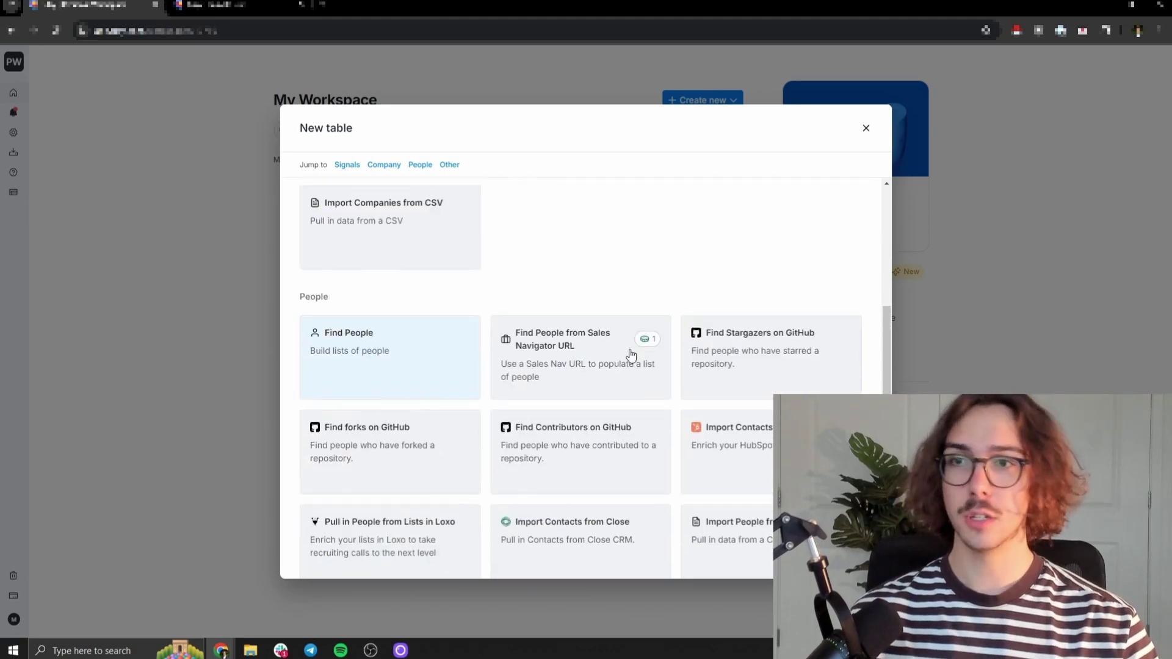
{"action": "scroll", "coordinate": [606, 354], "scroll_direction": "down", "scroll_amount": 4}
{"action": "scroll", "coordinate": [793, 354], "scroll_direction": "up", "scroll_amount": 10}
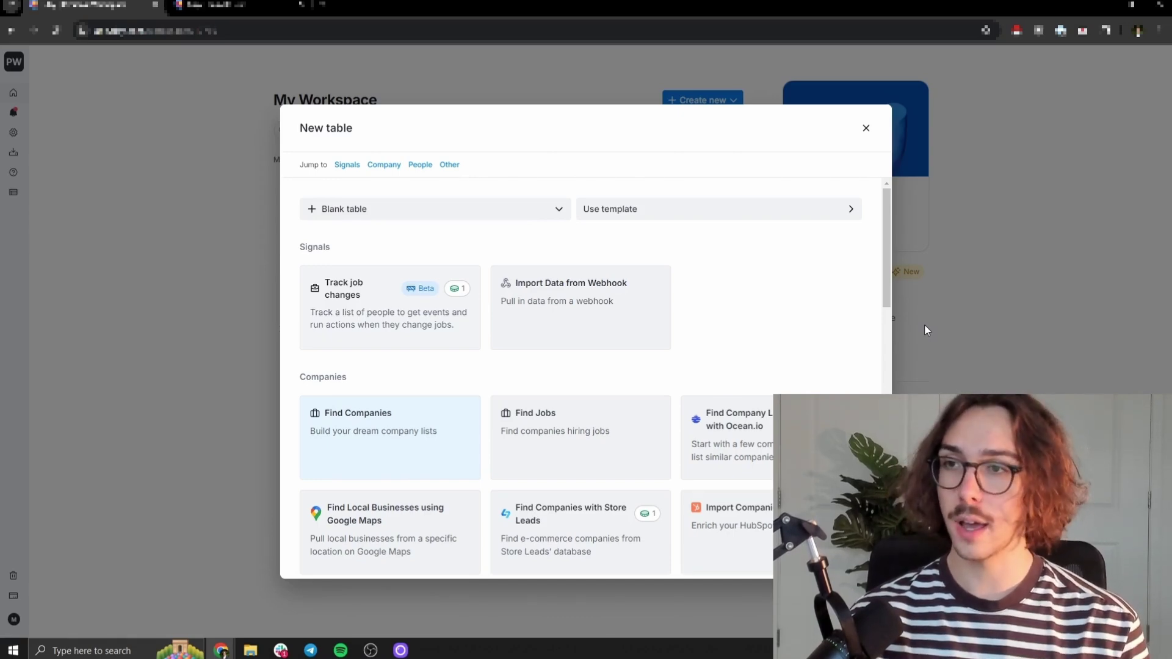
{"action": "scroll", "coordinate": [738, 367], "scroll_direction": "down", "scroll_amount": 1}
{"action": "scroll", "coordinate": [429, 248], "scroll_direction": "up", "scroll_amount": 1}
View the blank table types, then close the dialog without creating a table
{"action": "left_click", "coordinate": [378, 208]}
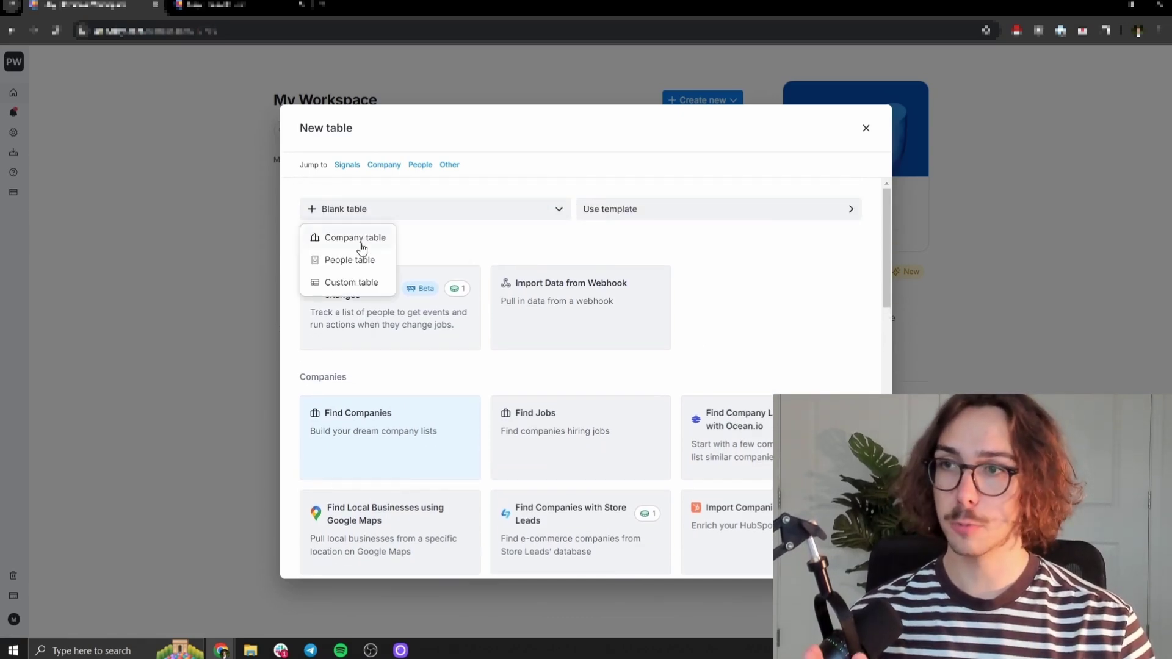
{"action": "left_click", "coordinate": [686, 340]}
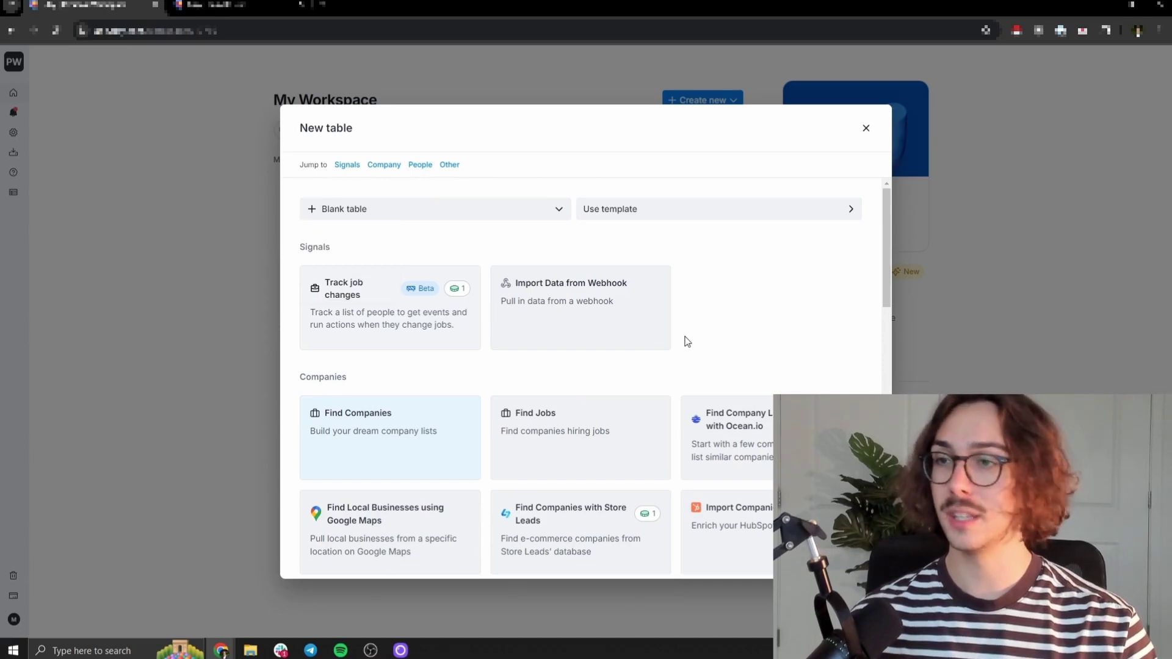
{"action": "scroll", "coordinate": [662, 336], "scroll_direction": "down", "scroll_amount": 5}
{"action": "scroll", "coordinate": [403, 397], "scroll_direction": "down", "scroll_amount": 6}
{"action": "scroll", "coordinate": [738, 348], "scroll_direction": "up", "scroll_amount": 2}
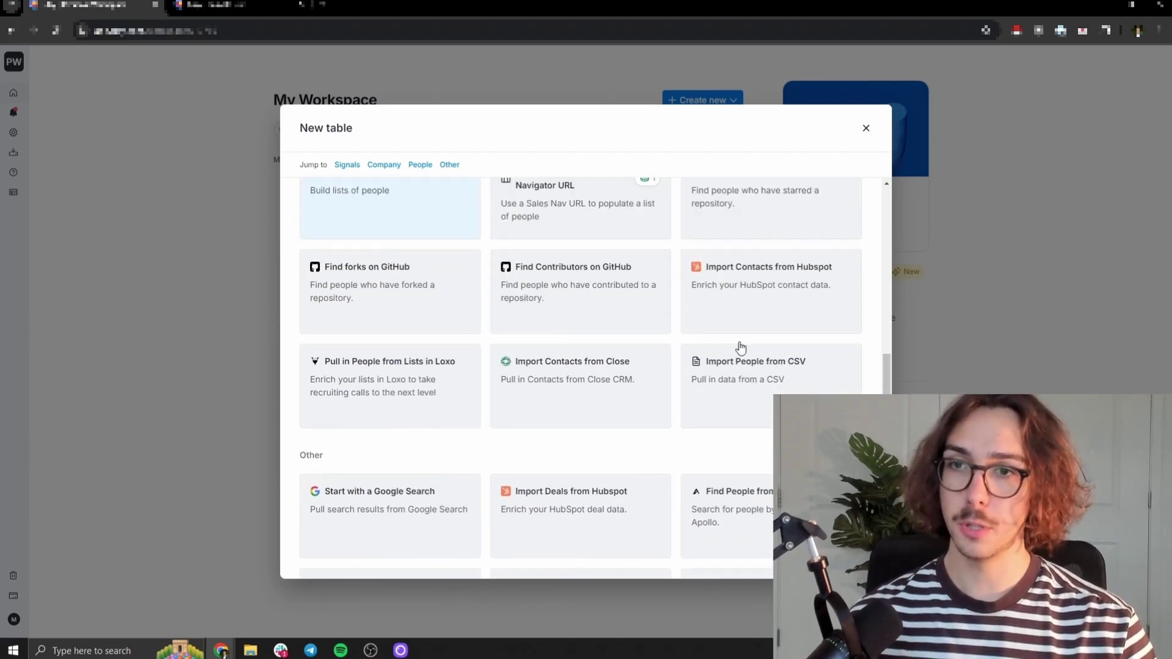
{"action": "left_click", "coordinate": [929, 360]}
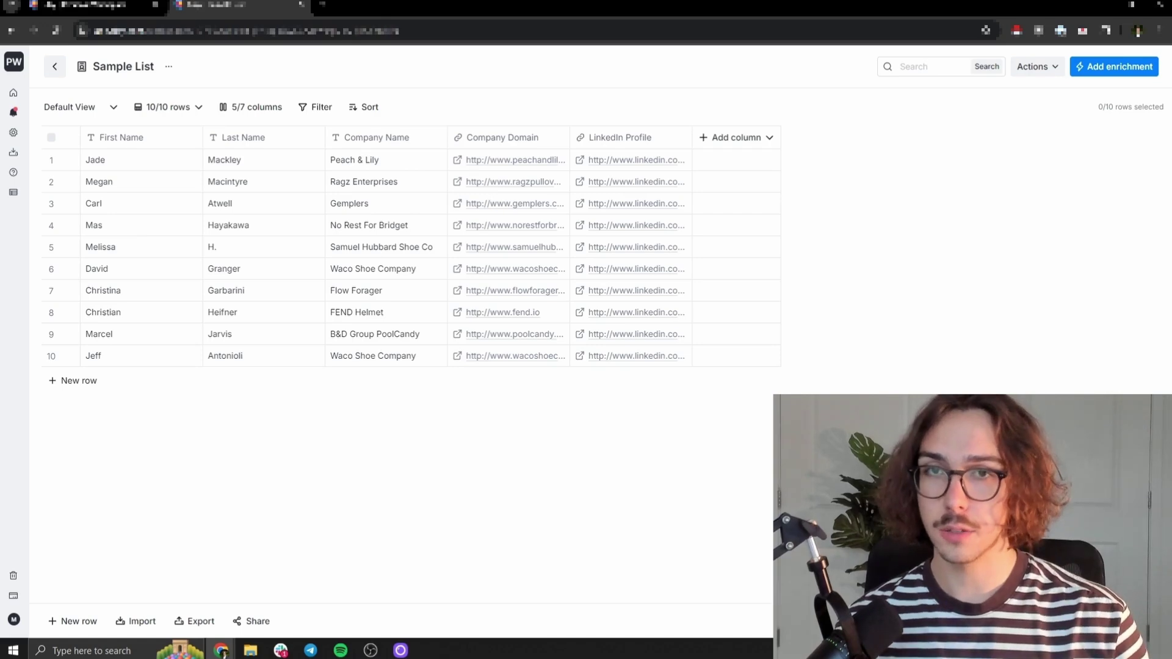
Search the Add enrichment catalogue for 'work email'
{"action": "left_click", "coordinate": [1100, 67]}
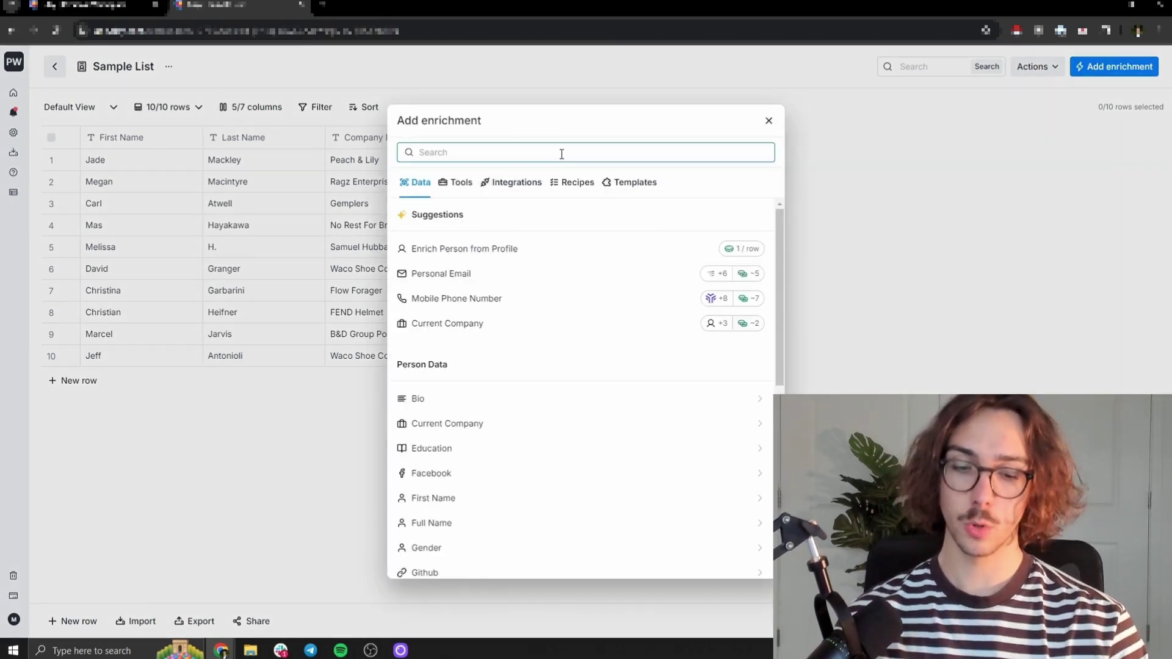
{"action": "type", "text": "work email"}
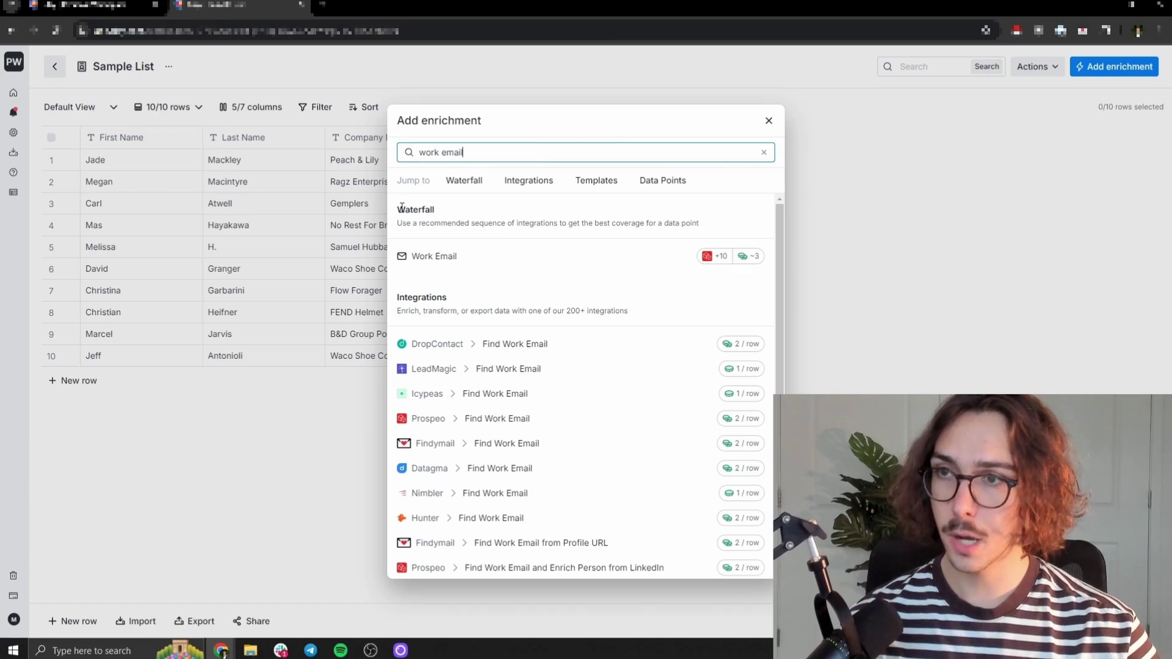
{"action": "double_click", "coordinate": [444, 211]}
{"action": "left_click", "coordinate": [469, 217]}
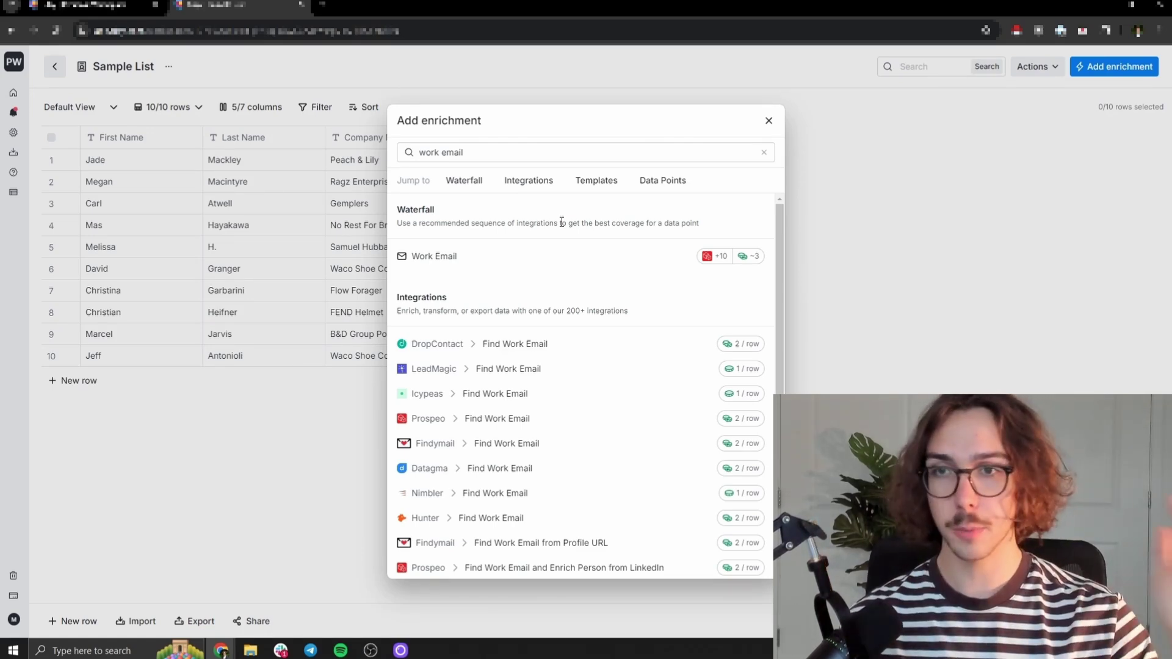
Choose the Work Email waterfall, try adding Nimbler, then remove it and the empty provider step
{"action": "left_click", "coordinate": [454, 270]}
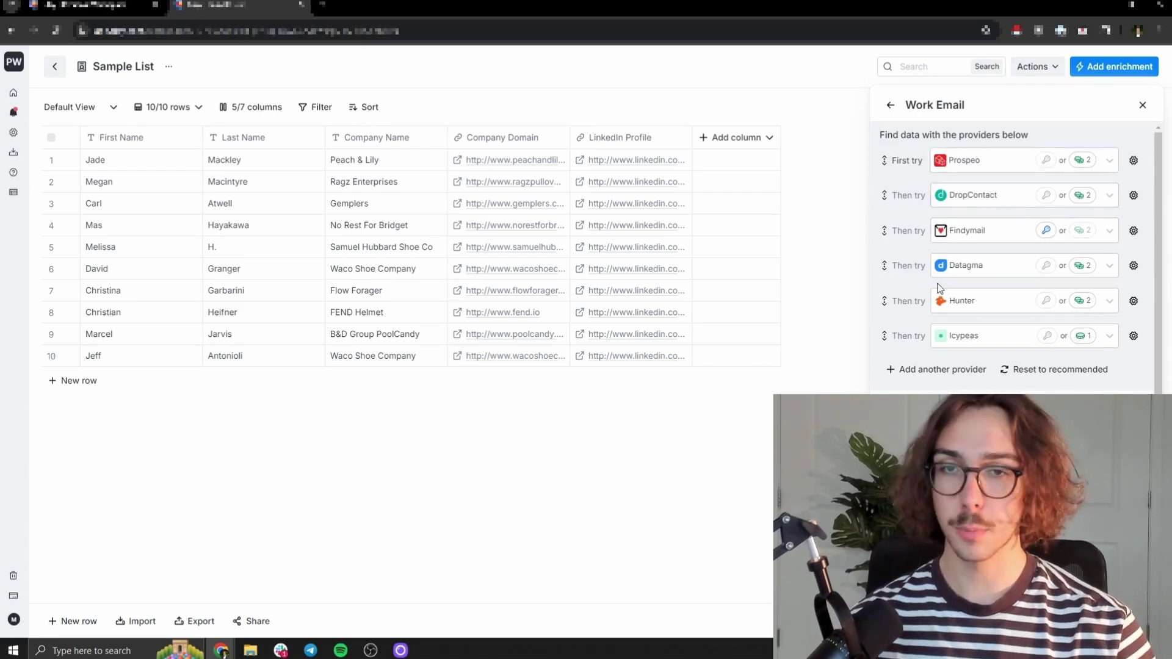
{"action": "left_click", "coordinate": [940, 370]}
{"action": "left_click", "coordinate": [941, 376]}
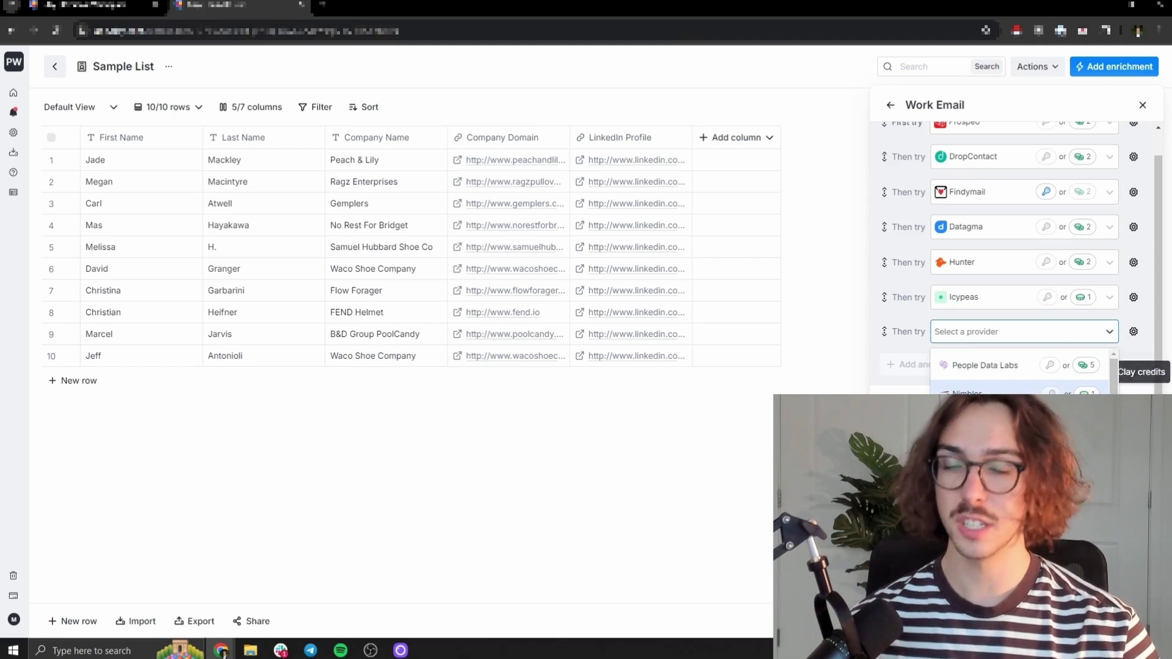
{"action": "left_click", "coordinate": [970, 396]}
{"action": "left_click", "coordinate": [937, 365]}
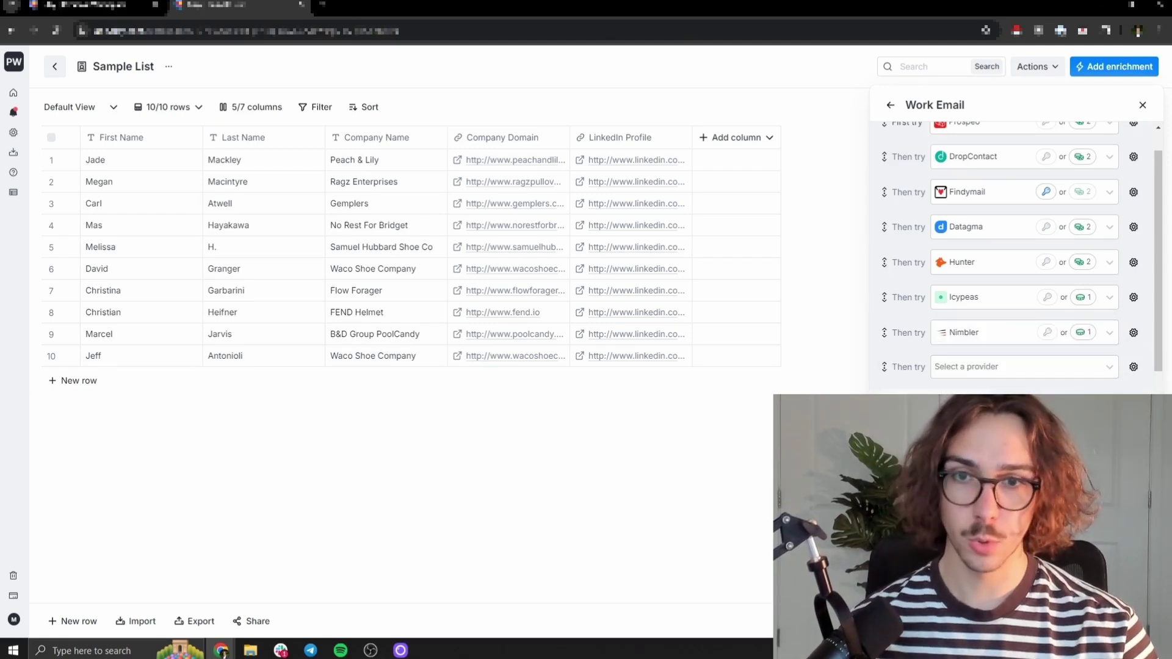
{"action": "left_click", "coordinate": [1108, 367]}
{"action": "left_click", "coordinate": [1133, 326]}
{"action": "left_click", "coordinate": [1133, 326]}
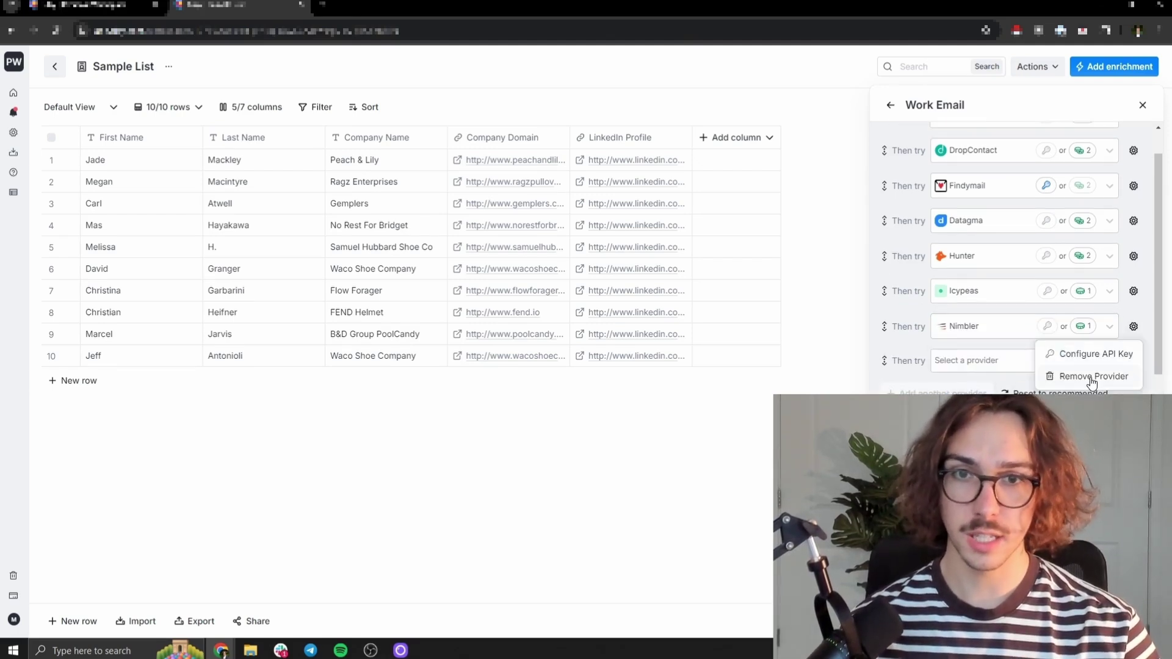
{"action": "left_click", "coordinate": [1062, 376]}
{"action": "left_click", "coordinate": [1133, 325]}
{"action": "left_click", "coordinate": [1096, 352]}
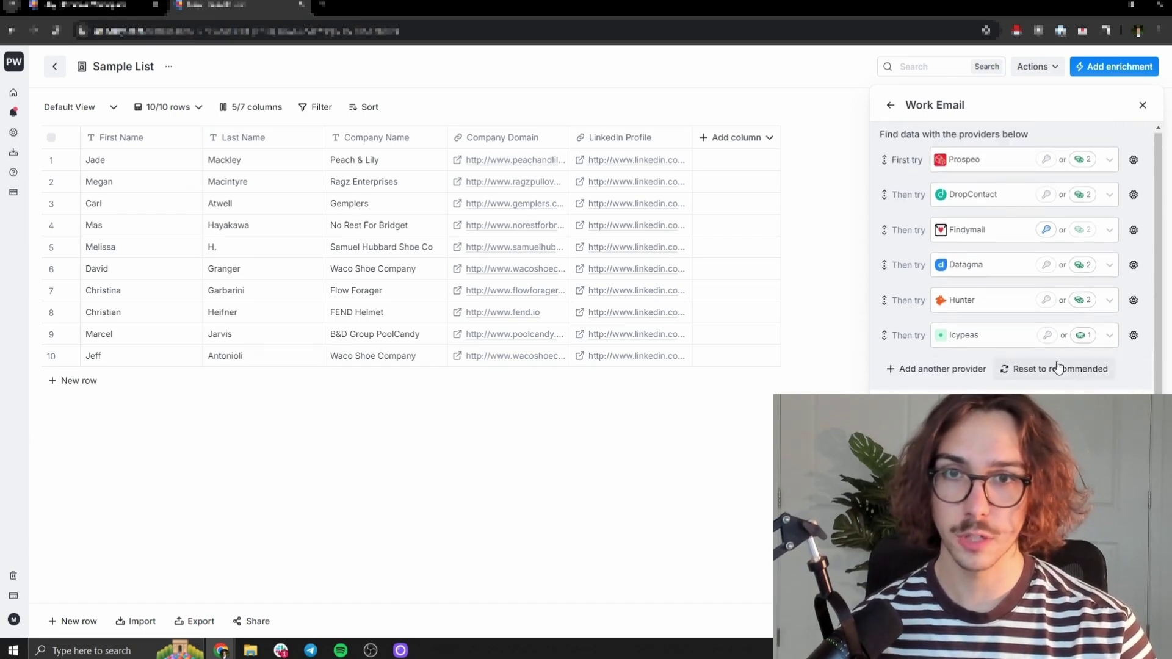
{"action": "mouse_move", "coordinate": [922, 298]}
{"action": "left_mouse_down"}
{"action": "mouse_move", "coordinate": [921, 341]}
{"action": "mouse_move", "coordinate": [926, 291]}
{"action": "left_mouse_up"}
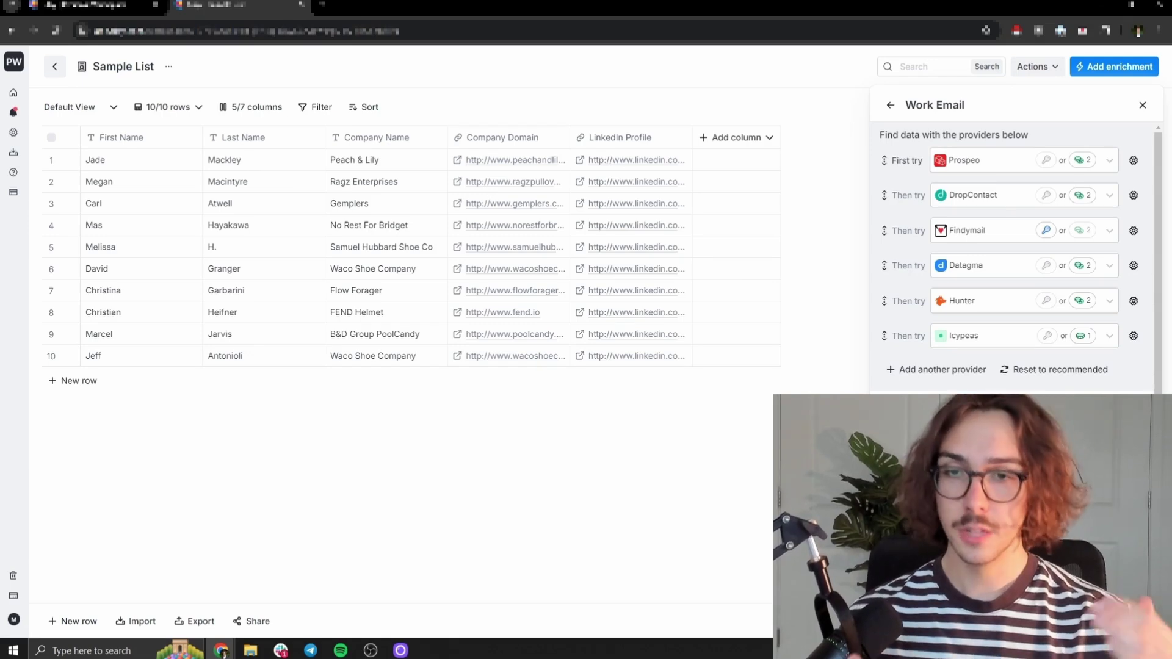
Add Apollo.io as a provider, searching by Company Domain, Company Name and Full Name
{"action": "left_click", "coordinate": [943, 370]}
{"action": "left_click", "coordinate": [988, 421]}
{"action": "scroll", "coordinate": [908, 329], "scroll_direction": "down", "scroll_amount": 3}
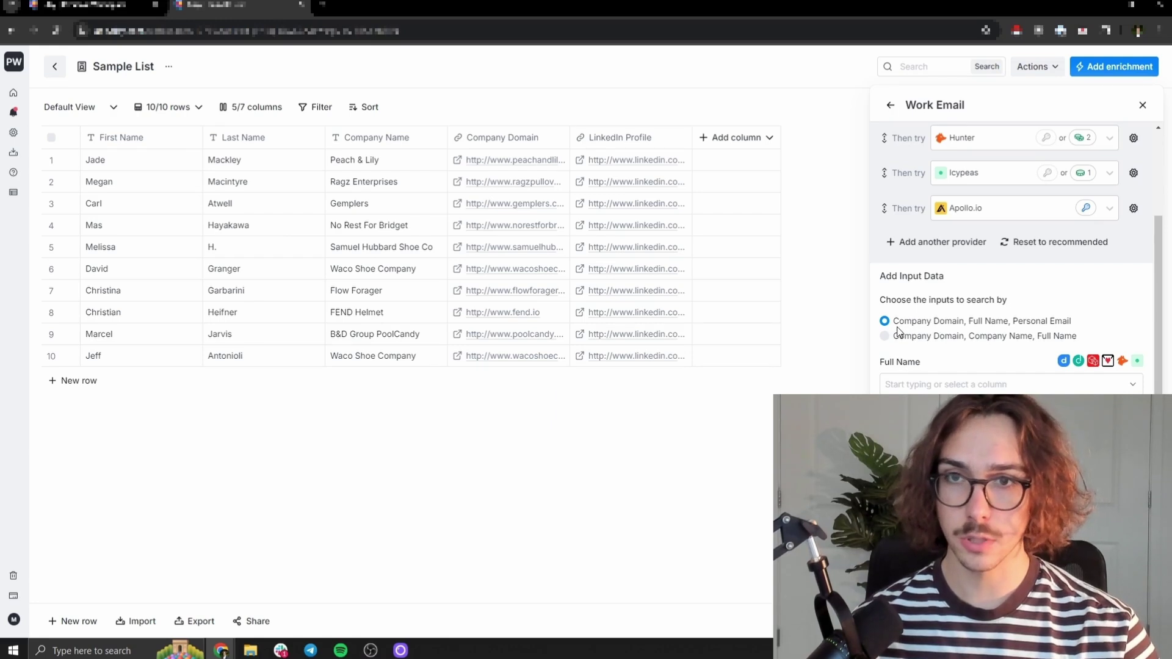
{"action": "left_click_drag", "start_coordinate": [899, 331], "coordinate": [964, 329]}
{"action": "scroll", "coordinate": [1026, 333], "scroll_direction": "down", "scroll_amount": 1}
{"action": "left_click", "coordinate": [904, 274]}
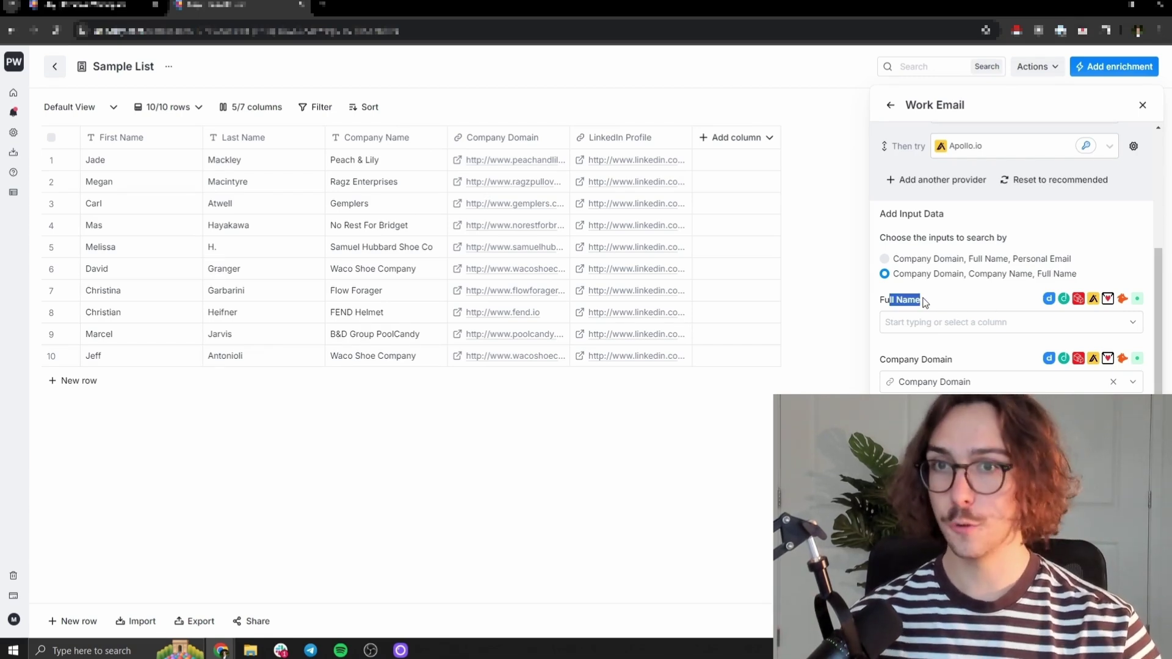
Add a Full Name formula column generated from /First Name and /Last Name
{"action": "left_click", "coordinate": [1142, 107]}
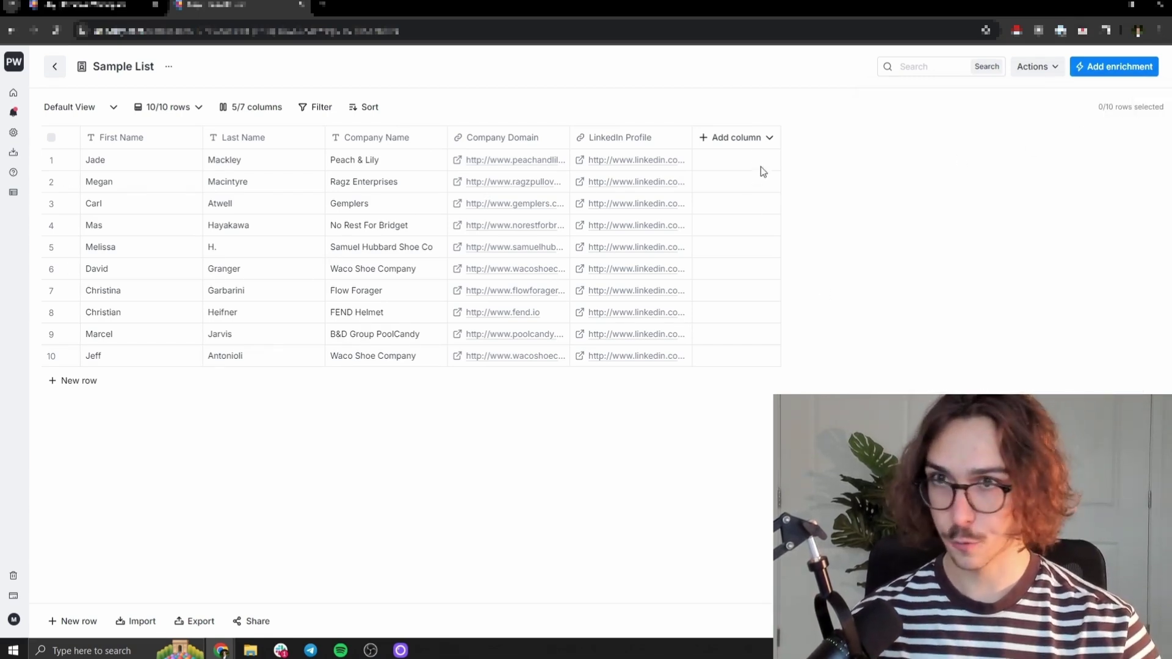
{"action": "left_click", "coordinate": [735, 138]}
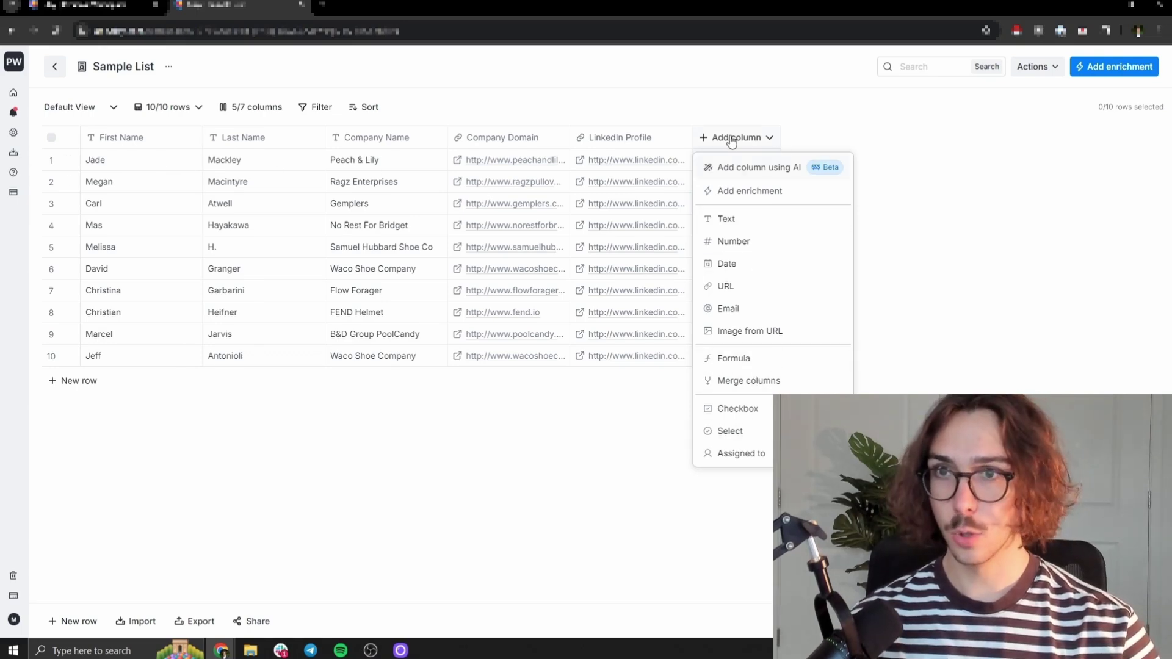
{"action": "left_click", "coordinate": [745, 360]}
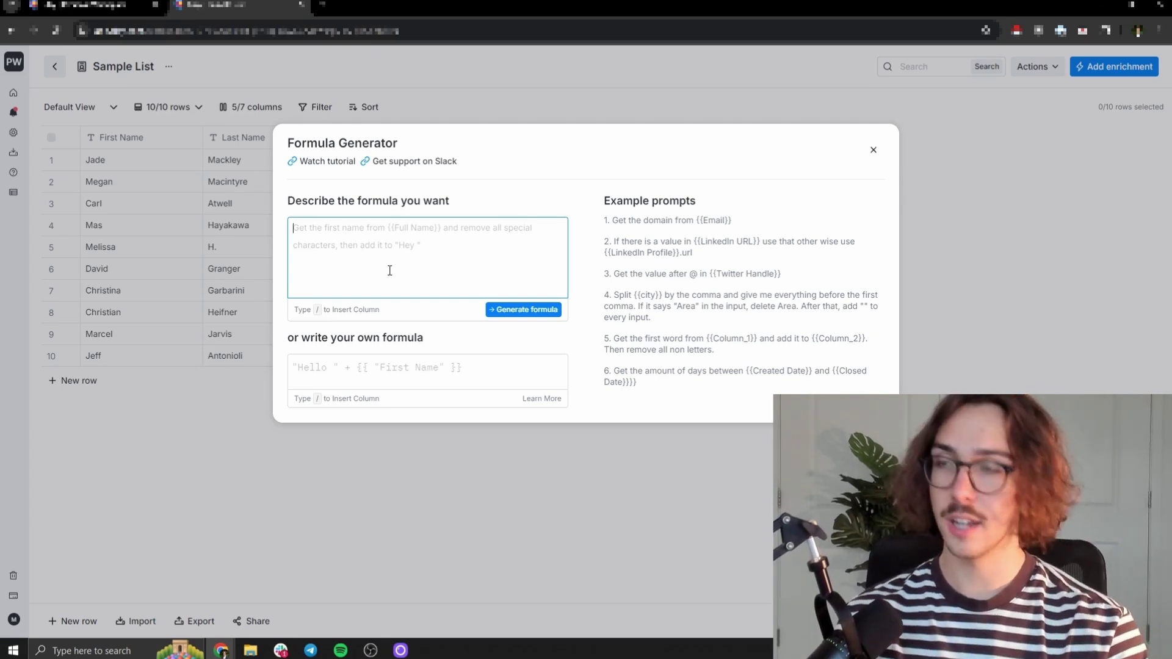
{"action": "type", "text": "make one colum"}
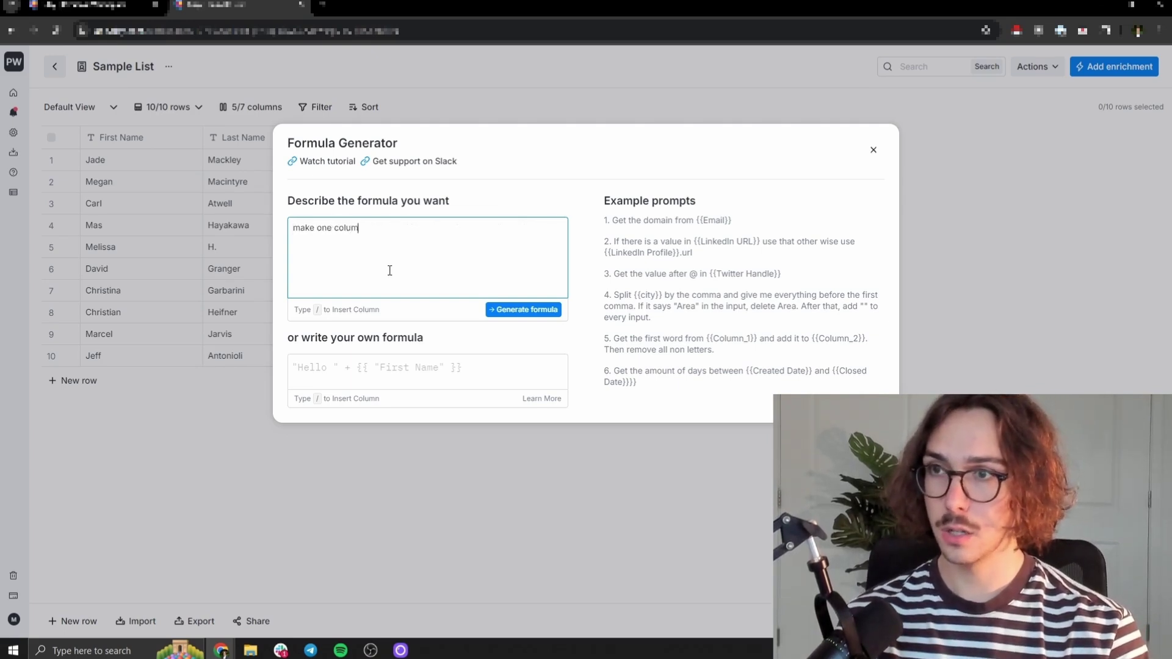
{"action": "type", "text": "n with /fi"}
{"action": "key", "text": "Return"}
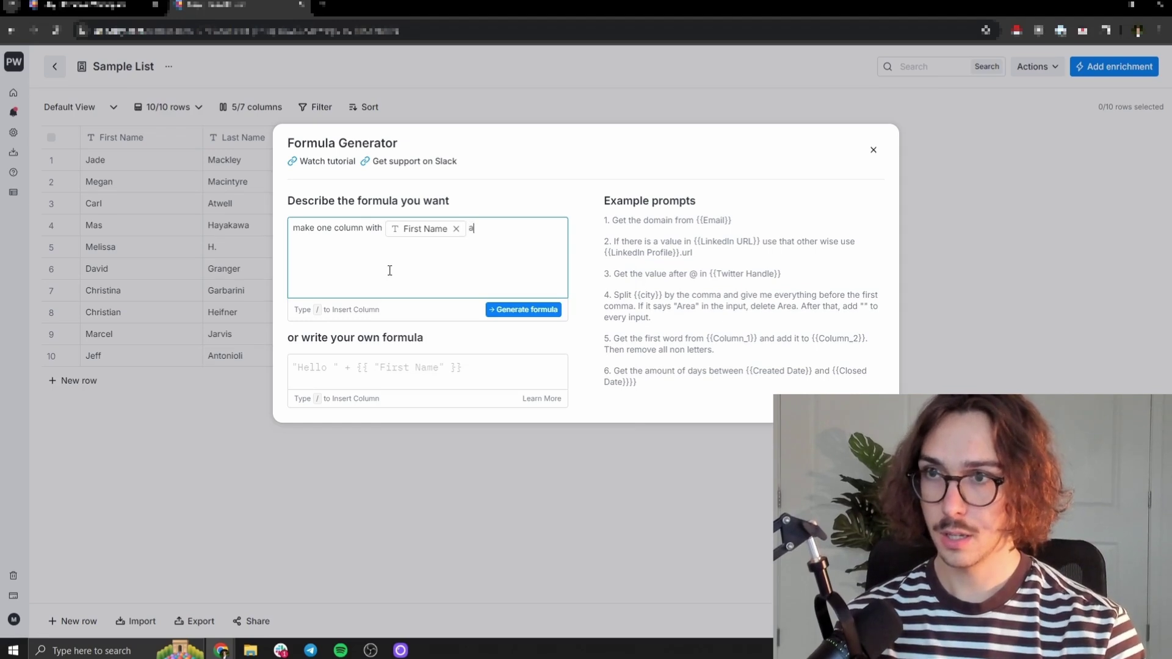
{"action": "type", "text": "and /last"}
{"action": "key", "text": "Return"}
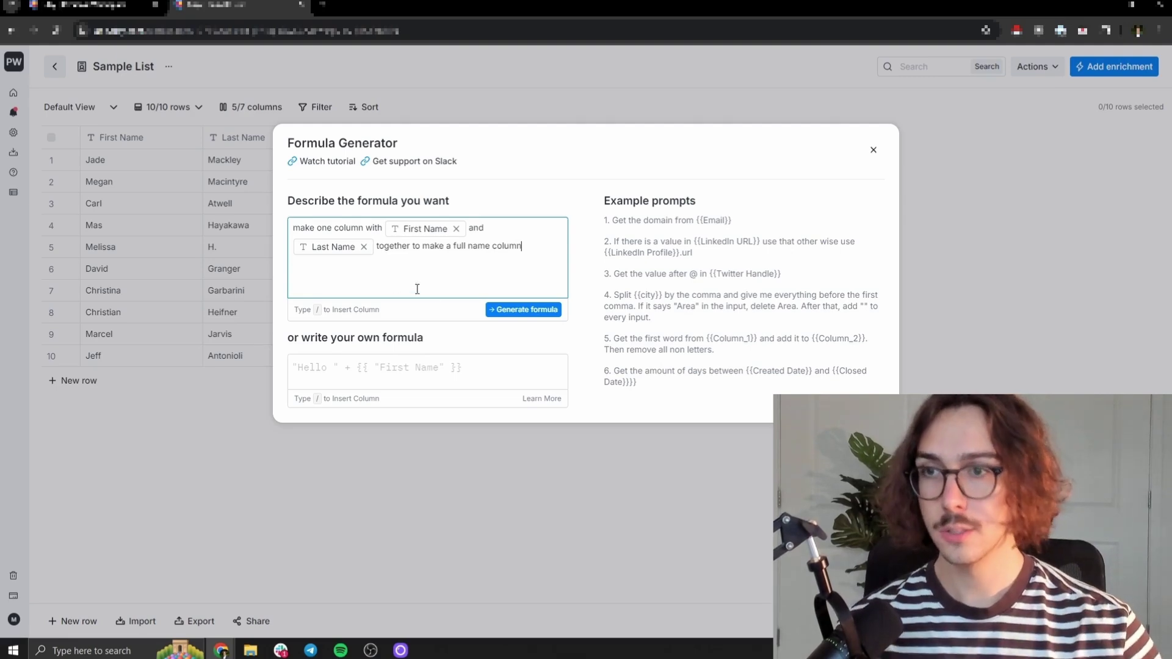
{"action": "left_click", "coordinate": [533, 308]}
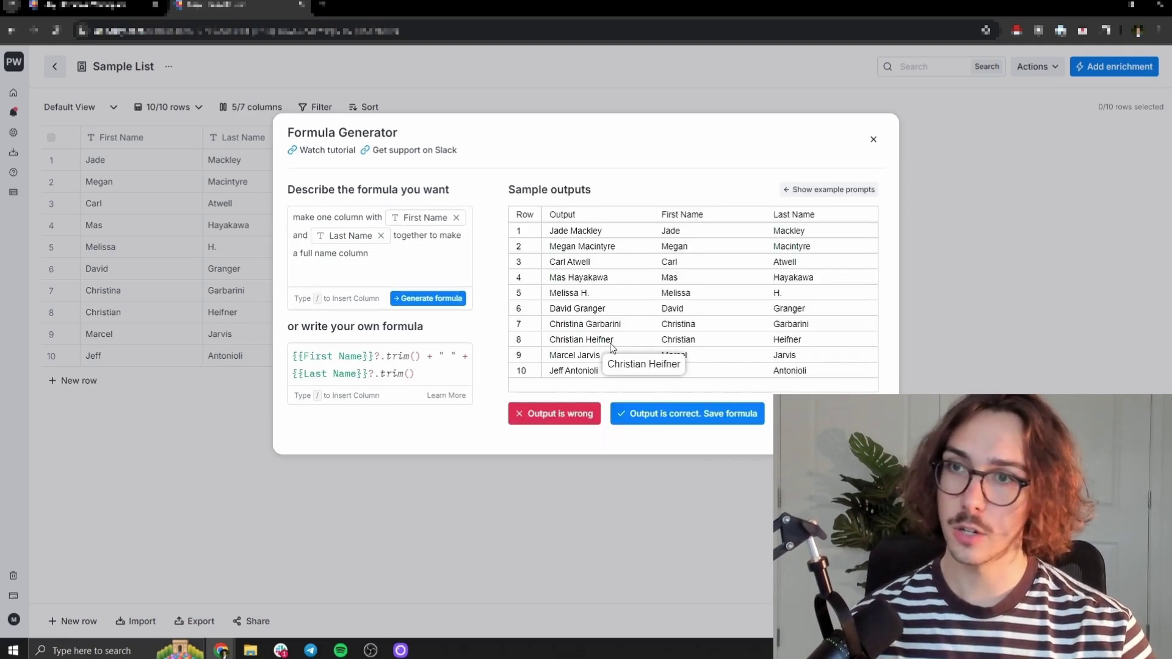
{"action": "left_click", "coordinate": [659, 420]}
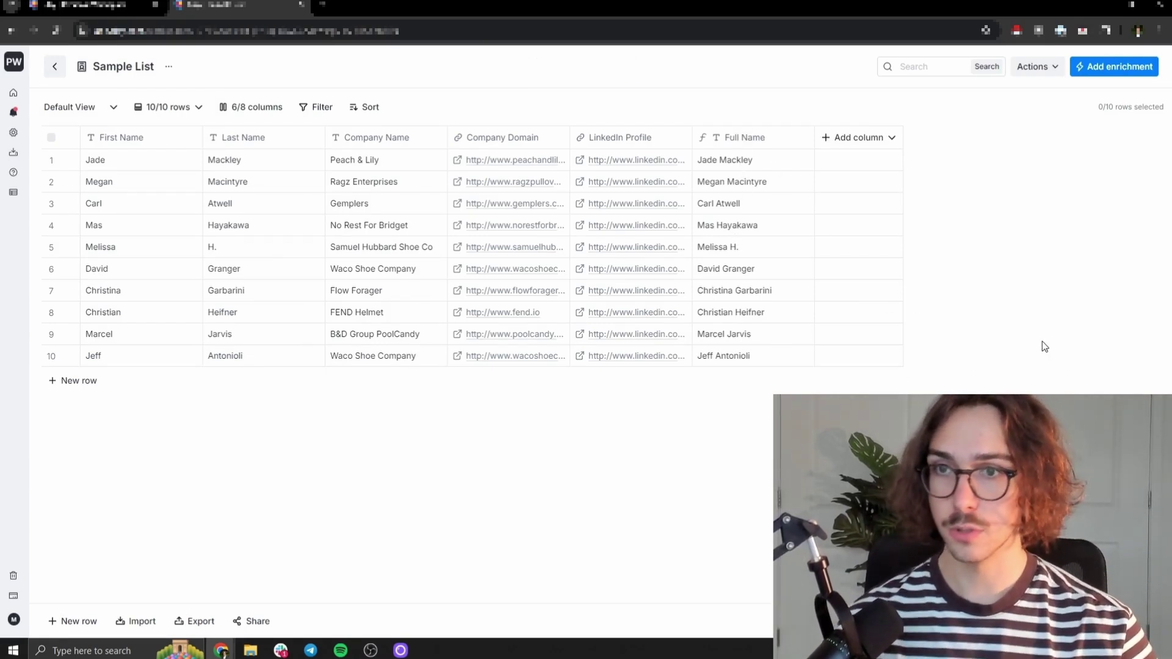
Add a Work Email waterfall enrichment column found by searching 'work email'
{"action": "left_click", "coordinate": [903, 139]}
{"action": "left_click", "coordinate": [1120, 67]}
{"action": "left_click", "coordinate": [1123, 72]}
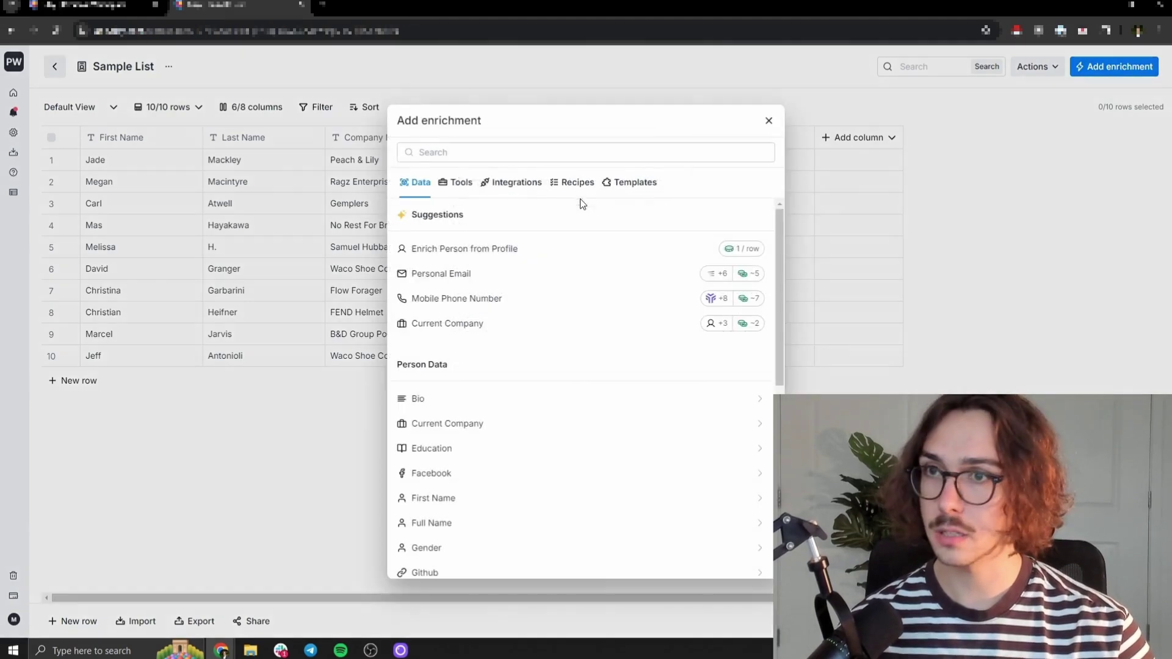
{"action": "left_click", "coordinate": [522, 156]}
{"action": "type", "text": "work email"}
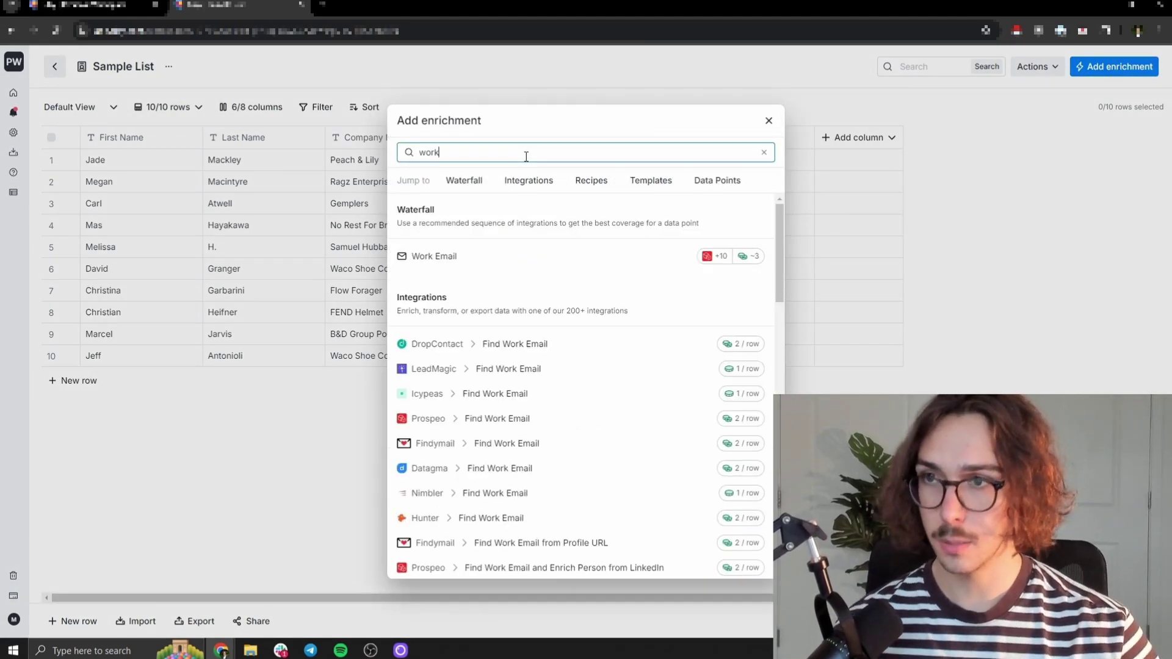
{"action": "left_click", "coordinate": [439, 253]}
Add Apollo.io as the last provider, keep Zero Bounce validation, and save and run
{"action": "left_click", "coordinate": [968, 309]}
{"action": "left_click", "coordinate": [989, 307]}
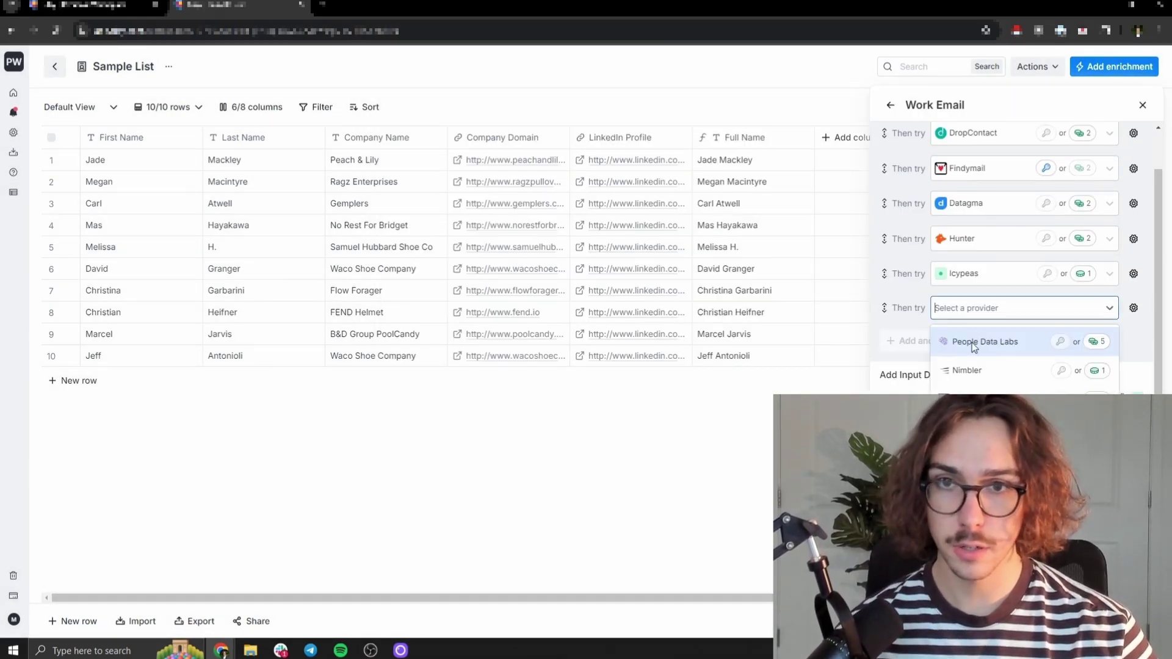
{"action": "left_click", "coordinate": [955, 369]}
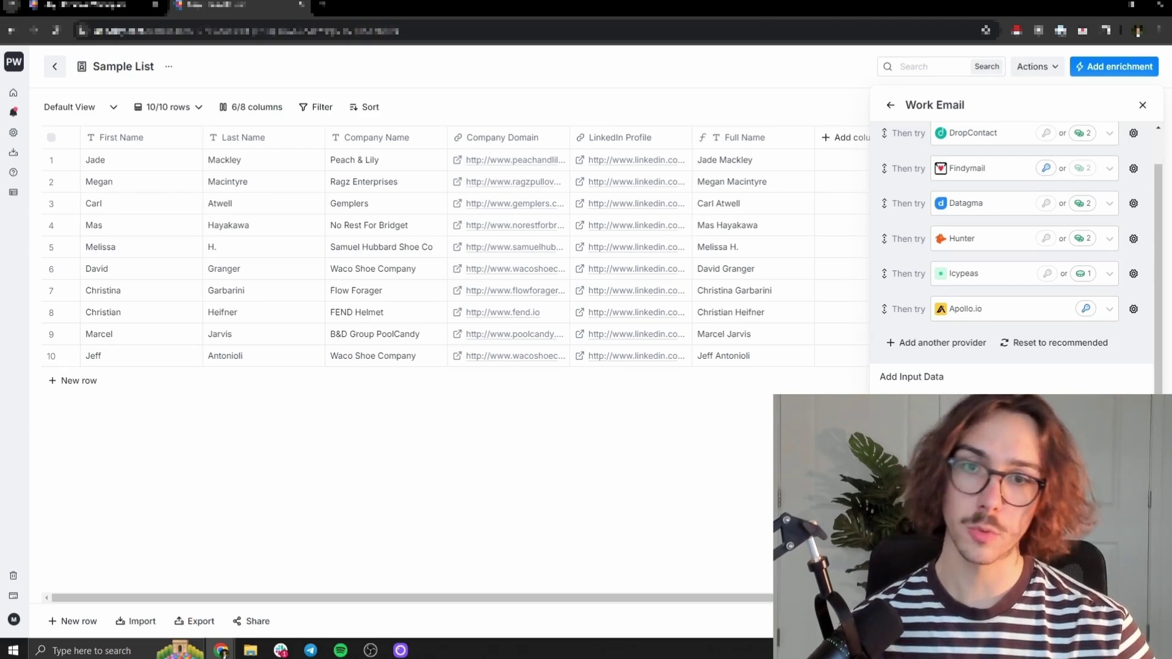
{"action": "scroll", "coordinate": [1013, 305], "scroll_direction": "down", "scroll_amount": 1}
{"action": "left_click_drag", "start_coordinate": [1075, 374], "coordinate": [1022, 365]}
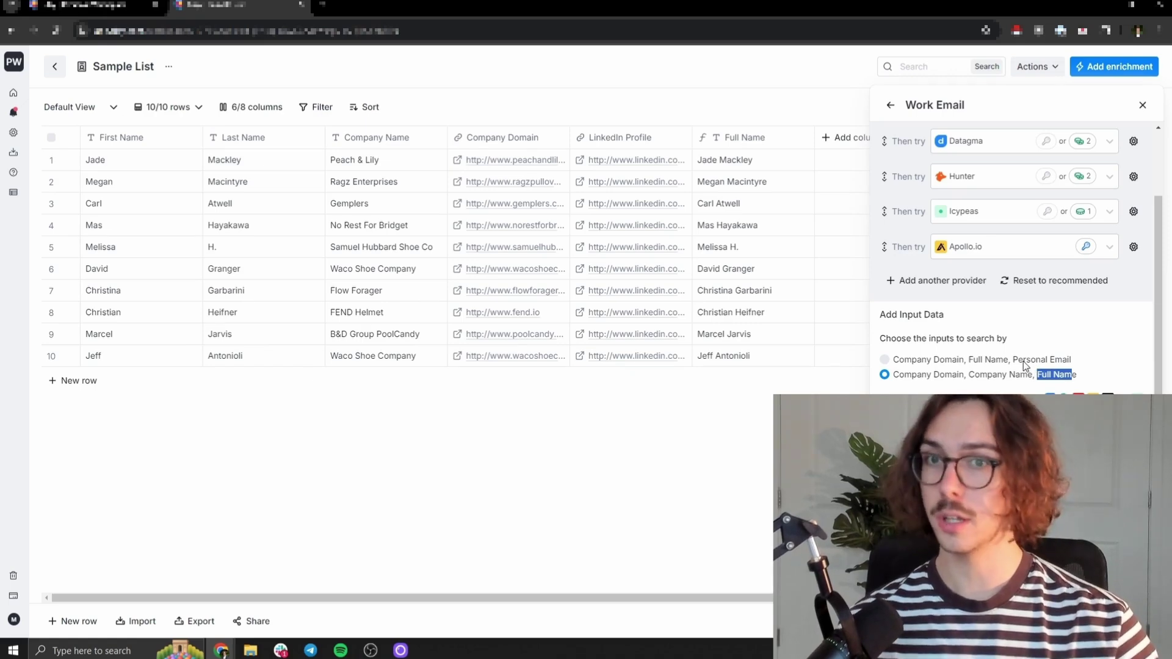
{"action": "left_click", "coordinate": [1012, 391]}
{"action": "scroll", "coordinate": [1011, 391], "scroll_direction": "down", "scroll_amount": 1}
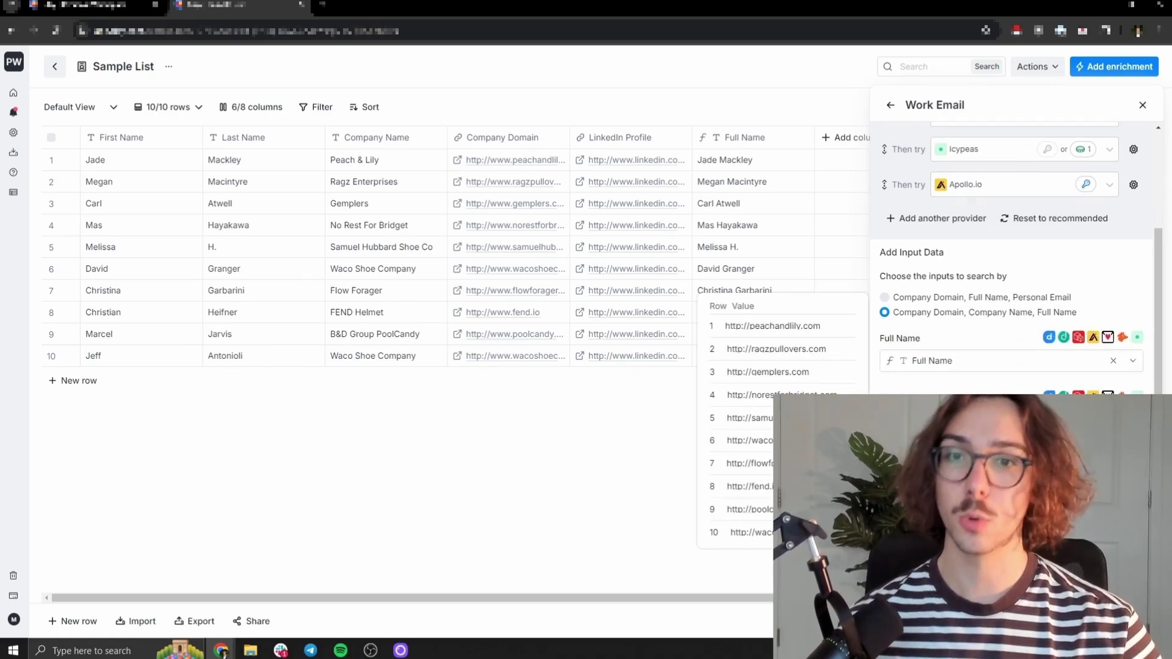
{"action": "scroll", "coordinate": [902, 382], "scroll_direction": "down", "scroll_amount": 2}
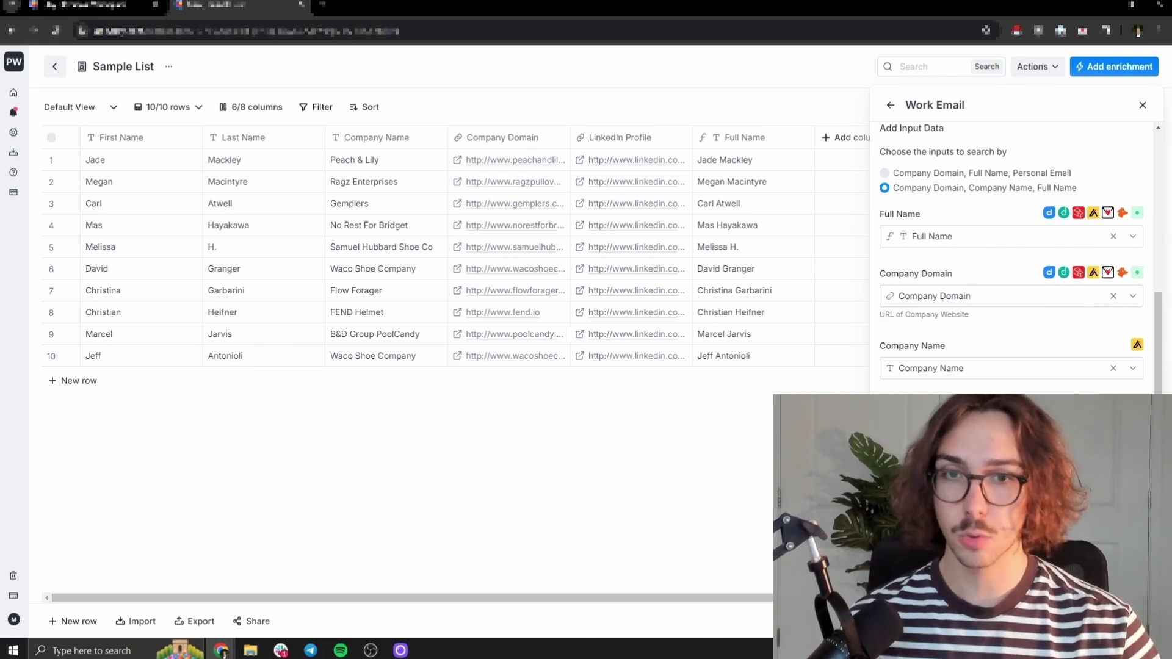
{"action": "scroll", "coordinate": [1011, 256], "scroll_direction": "down", "scroll_amount": 1}
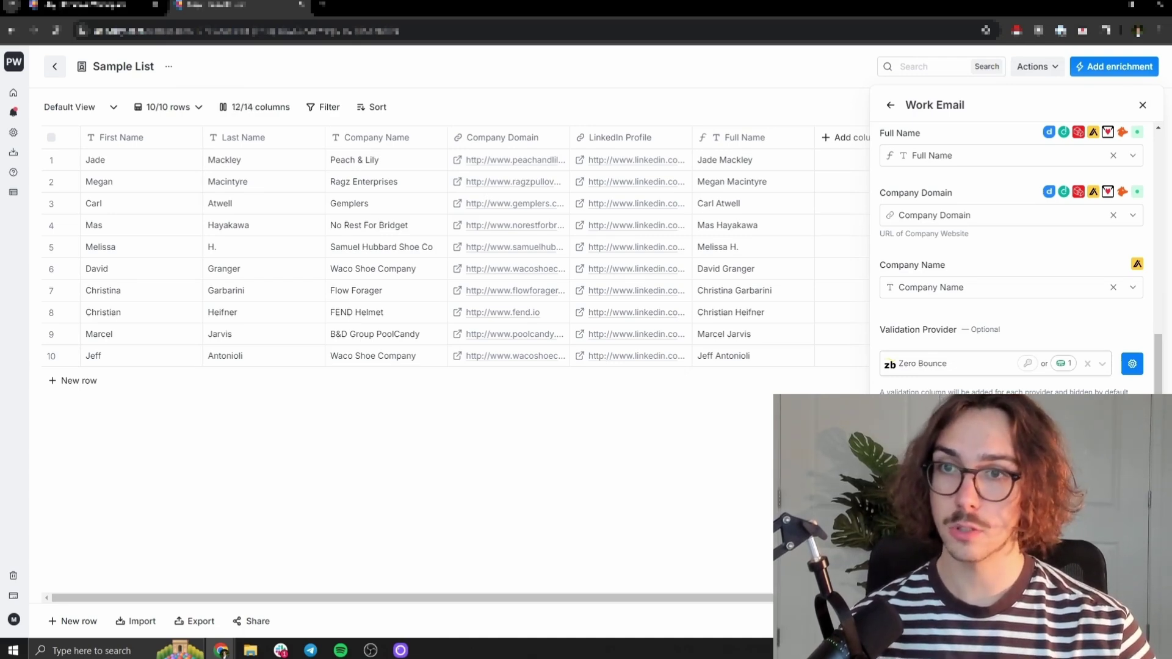
{"action": "left_click", "coordinate": [1143, 105]}
Scroll right to the Find Work Email columns to watch the waterfall results arrive
{"action": "left_click_drag", "start_coordinate": [725, 600], "coordinate": [1139, 600]}
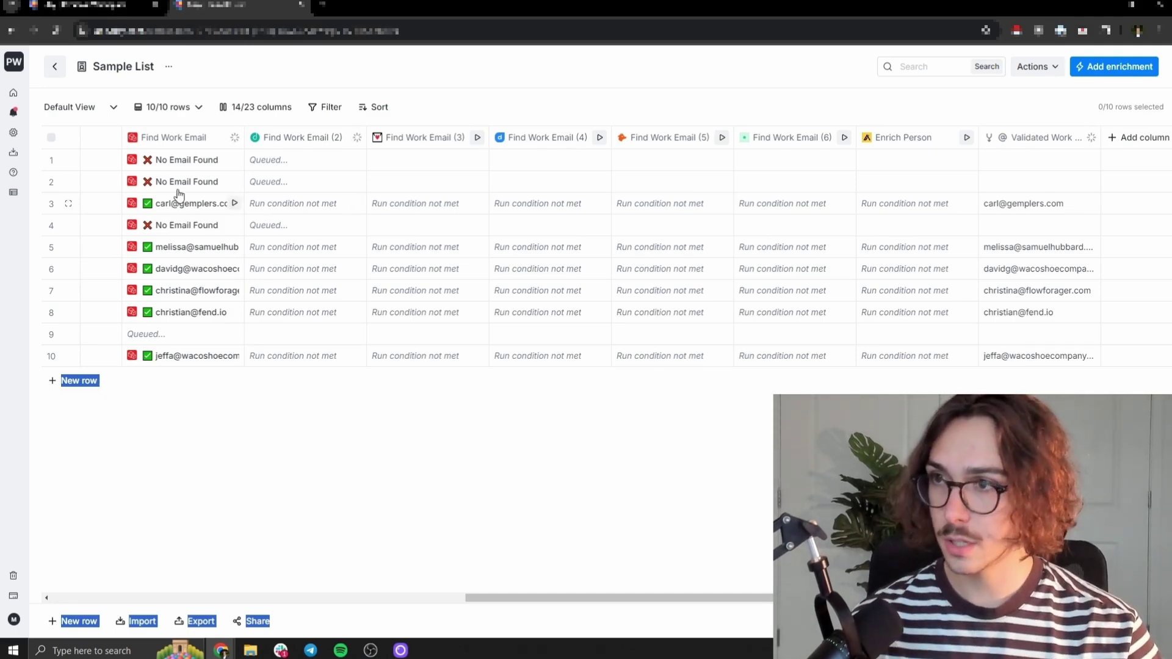
{"action": "left_click", "coordinate": [414, 553]}
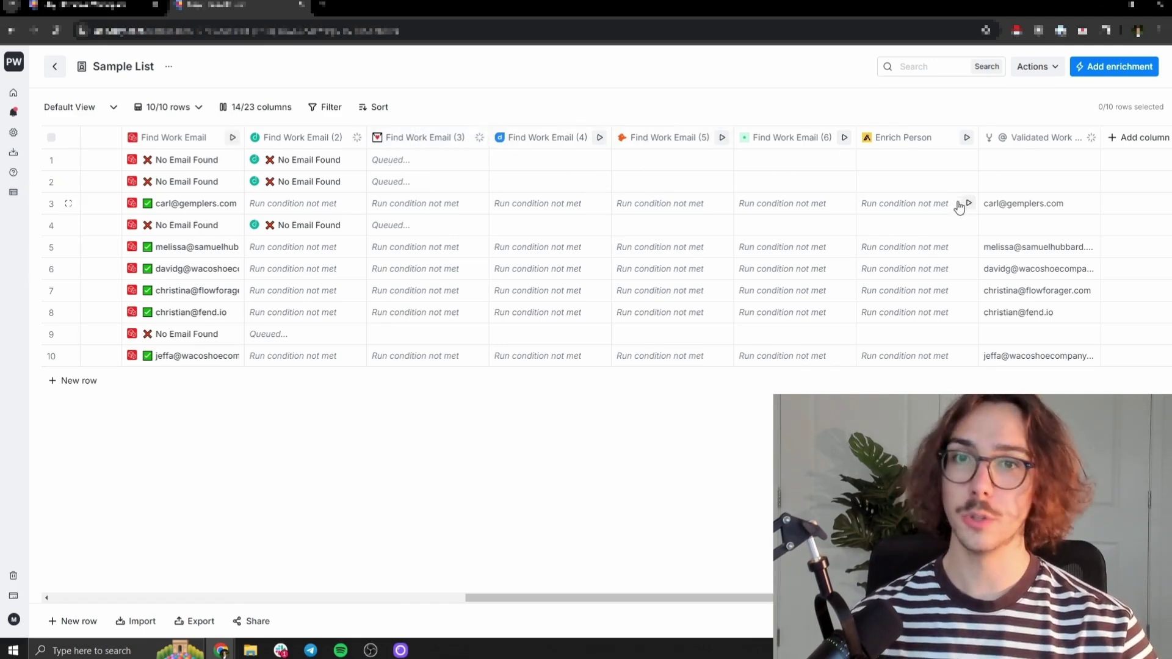
Select the Validated Work Email cells to check addresses for all 10 contacts
{"action": "left_click_drag", "start_coordinate": [1022, 173], "coordinate": [1037, 360]}
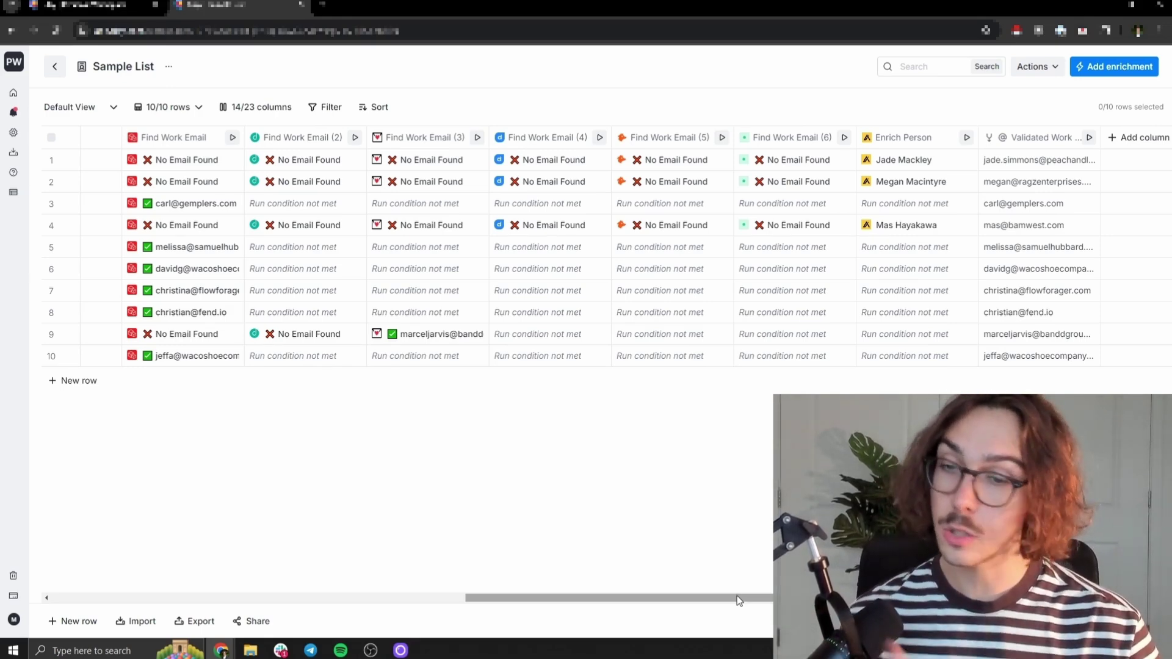
{"action": "left_click_drag", "start_coordinate": [737, 596], "coordinate": [759, 596]}
Choose the Mobile Phone Number enrichment from a 'phone' search, using new providers
{"action": "left_click", "coordinate": [1143, 72]}
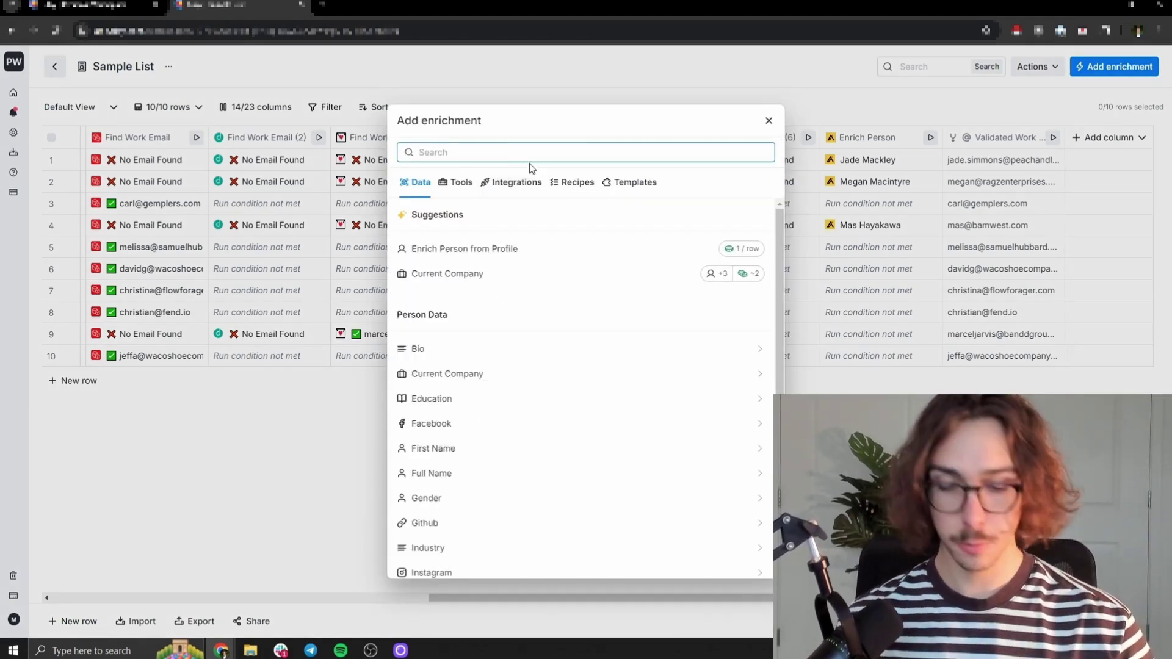
{"action": "type", "text": "phone"}
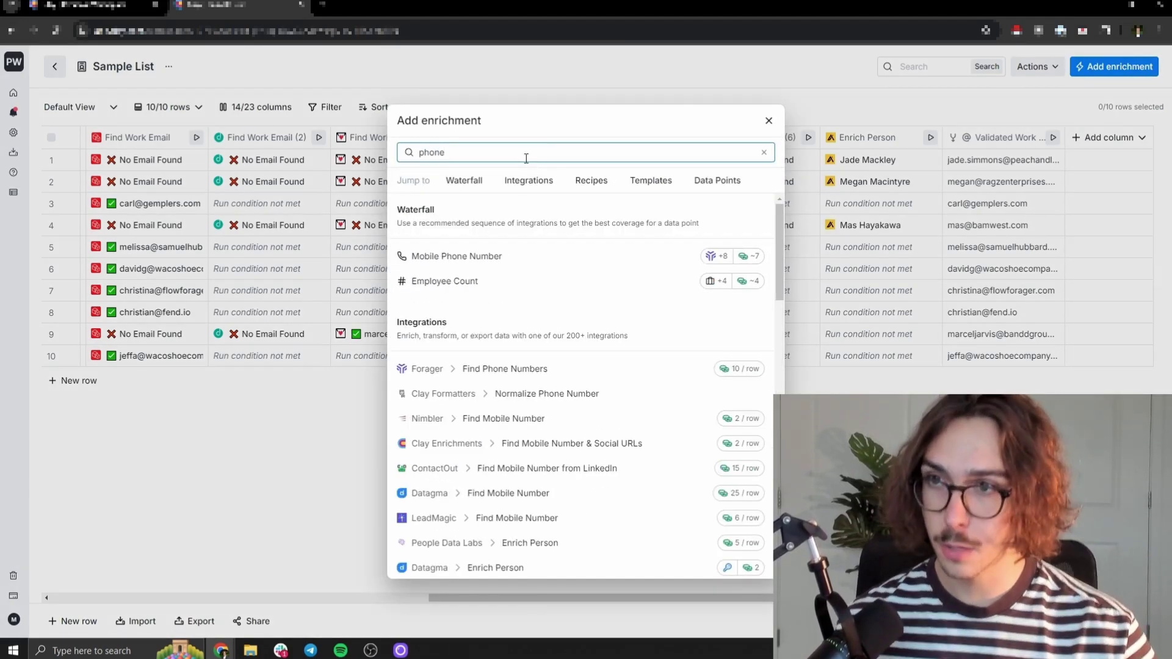
{"action": "left_click", "coordinate": [482, 266]}
{"action": "left_click", "coordinate": [925, 210]}
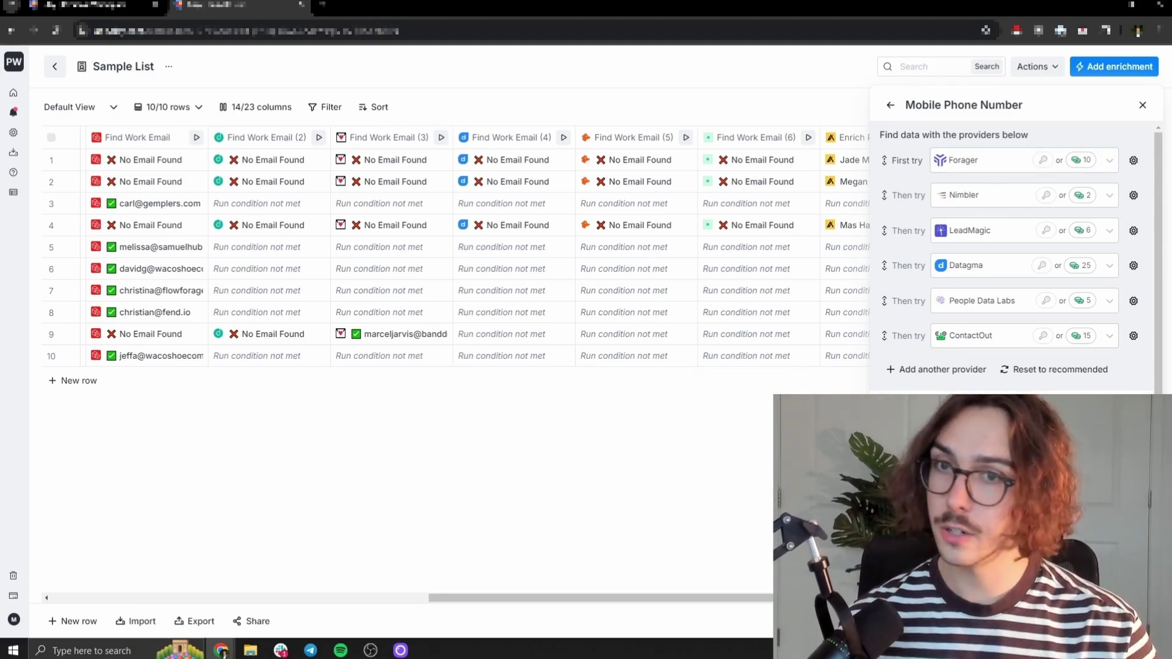
Add Apollo.io to the phone waterfall and move it to the top, leaving Datagma last
{"action": "left_click", "coordinate": [915, 369]}
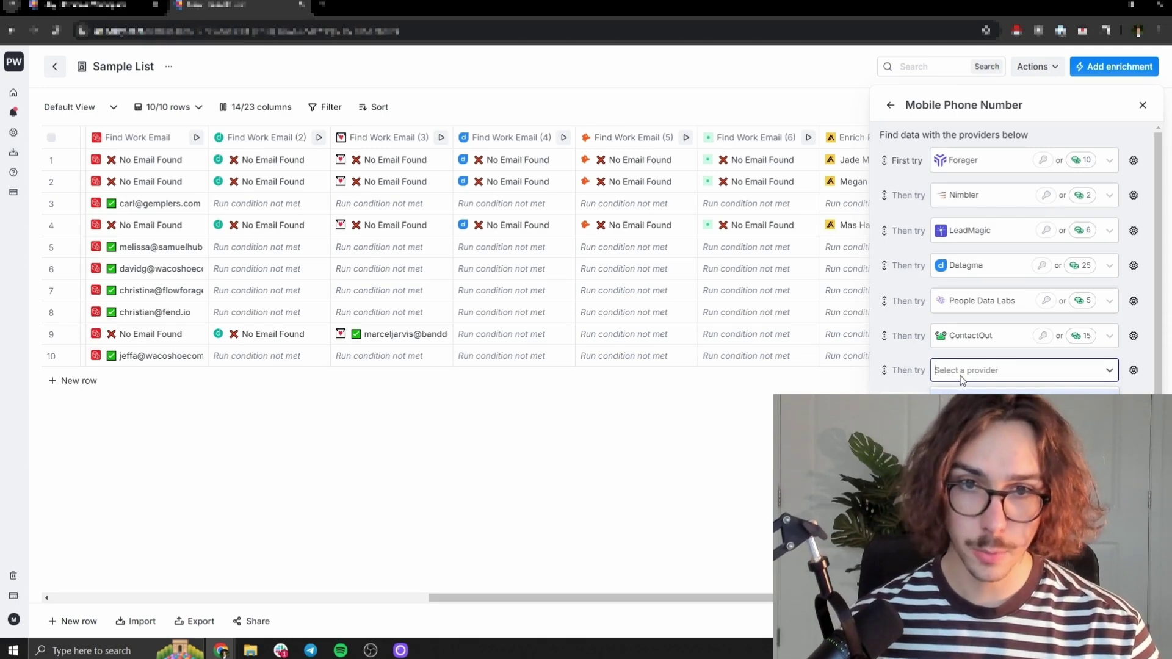
{"action": "key", "text": "Return"}
{"action": "scroll", "coordinate": [1016, 244], "scroll_direction": "down", "scroll_amount": 1}
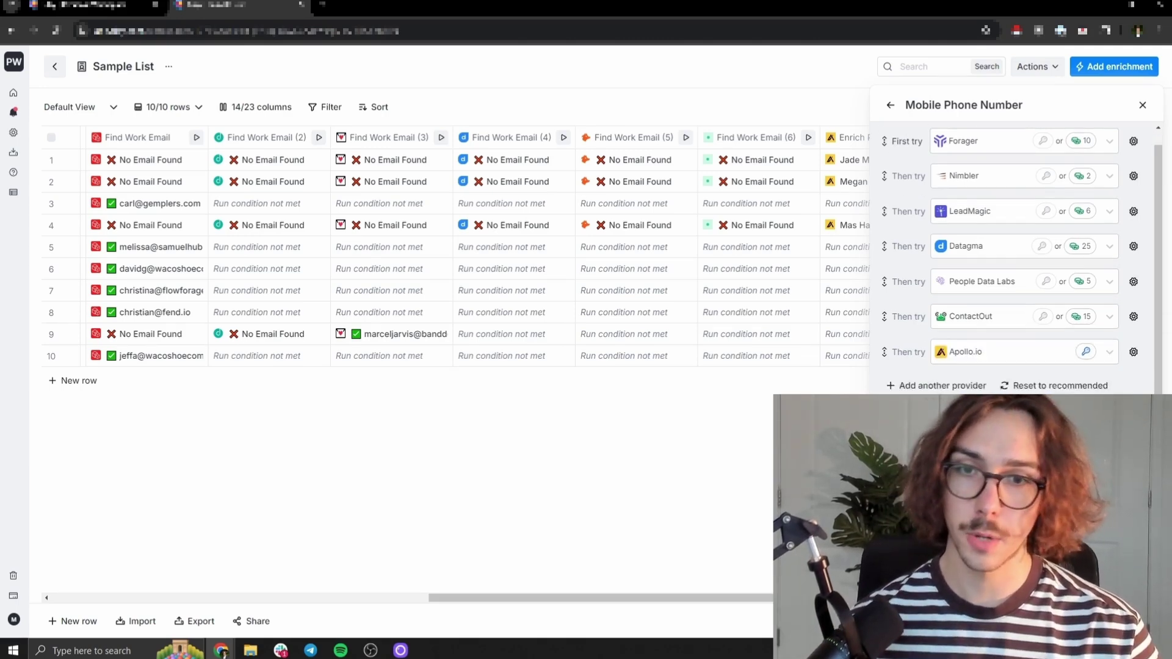
{"action": "scroll", "coordinate": [1016, 244], "scroll_direction": "down", "scroll_amount": 1}
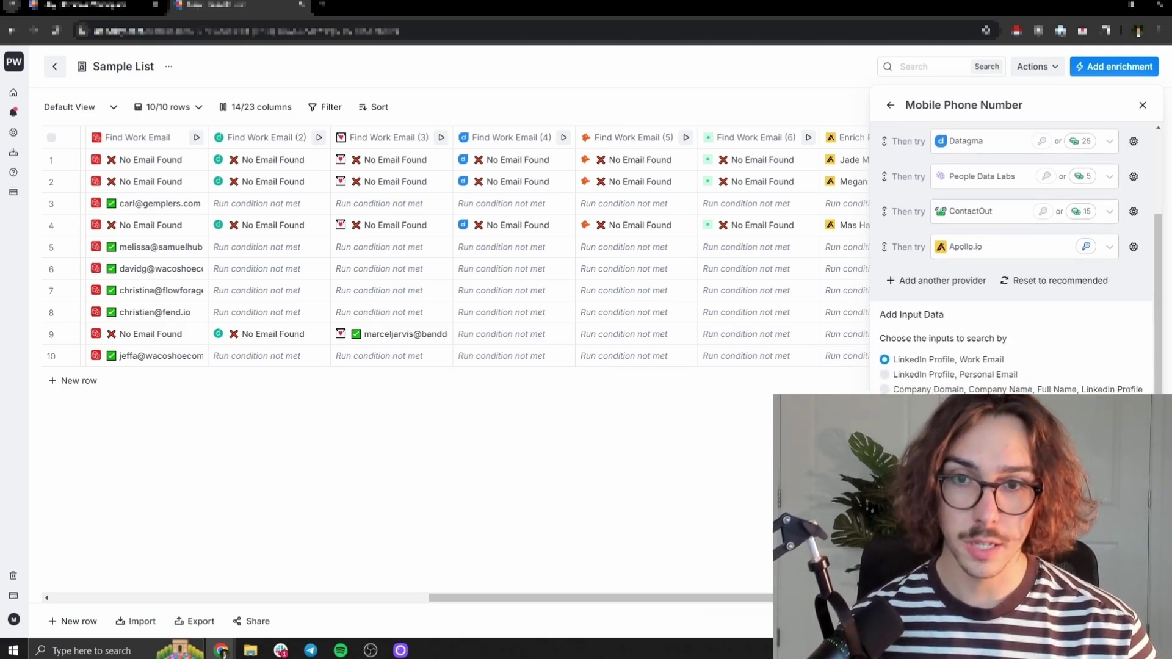
{"action": "scroll", "coordinate": [1016, 244], "scroll_direction": "down", "scroll_amount": 1}
{"action": "scroll", "coordinate": [1017, 244], "scroll_direction": "up", "scroll_amount": 1}
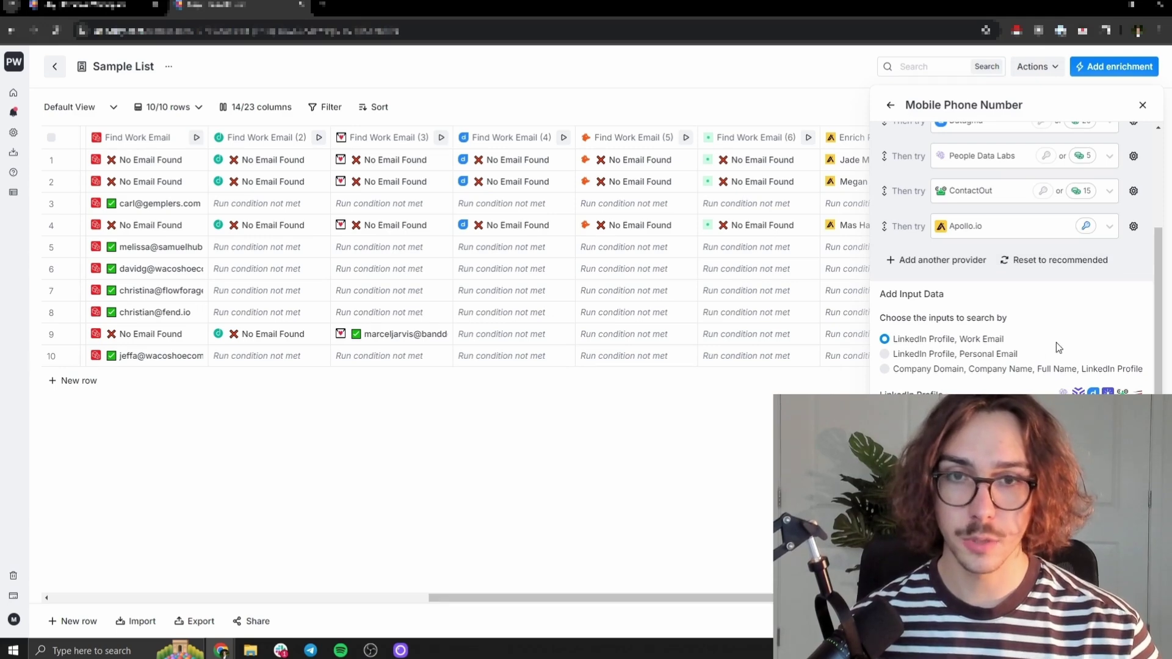
{"action": "scroll", "coordinate": [1077, 360], "scroll_direction": "up", "scroll_amount": 3}
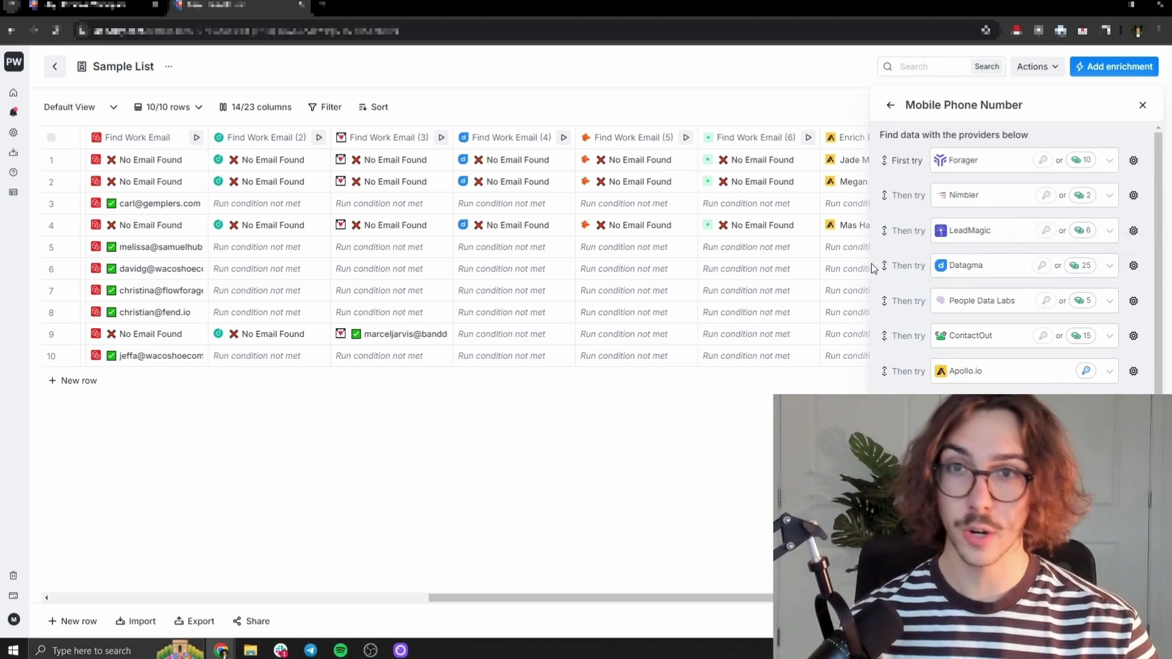
{"action": "left_click_drag", "start_coordinate": [870, 263], "coordinate": [884, 178]}
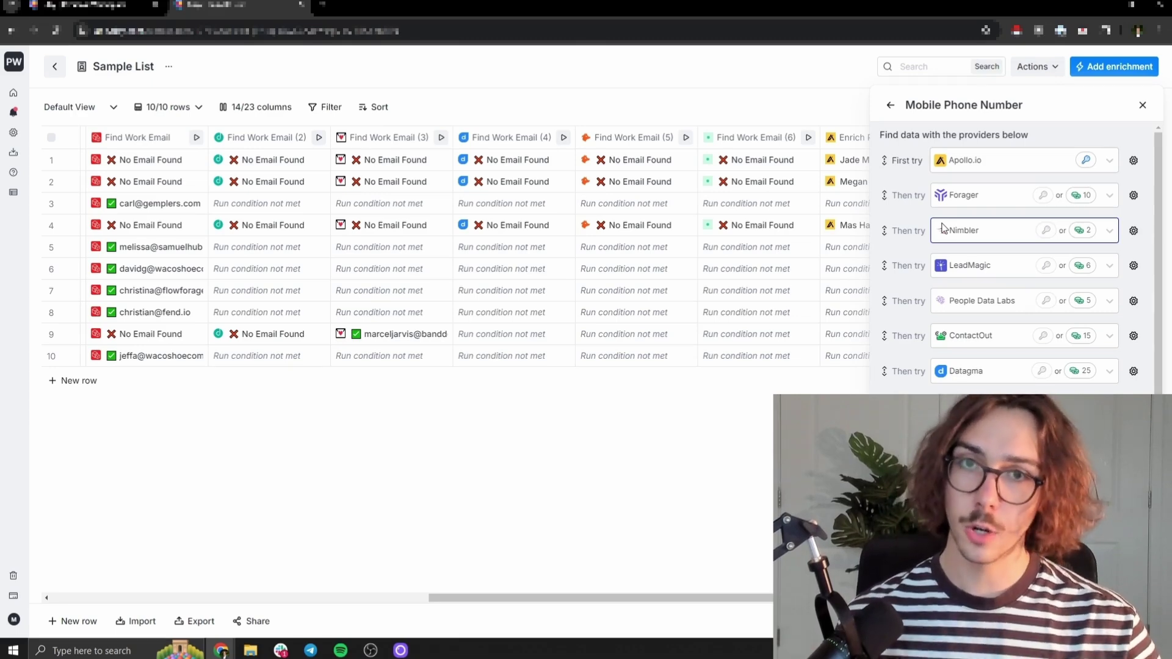
{"action": "scroll", "coordinate": [1069, 339], "scroll_direction": "down", "scroll_amount": 4}
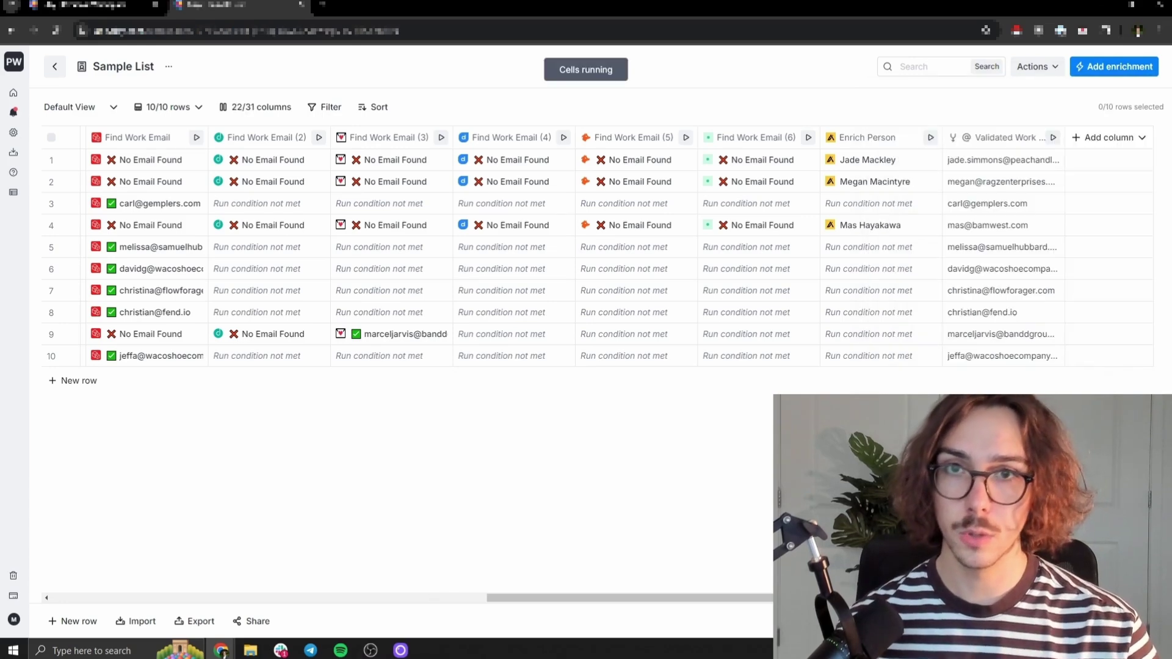
Scroll right through the new phone columns to review mobile number results
{"action": "scroll", "coordinate": [301, 307], "scroll_direction": "right", "scroll_amount": 5}
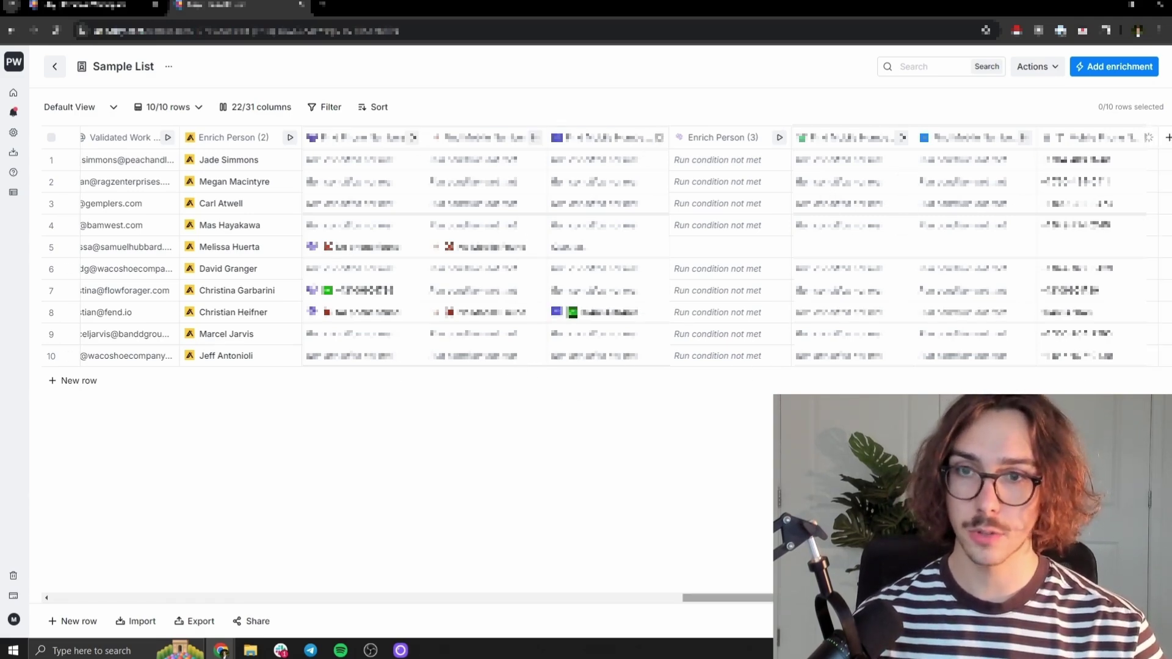
{"action": "scroll", "coordinate": [834, 212], "scroll_direction": "right", "scroll_amount": 1}
{"action": "scroll", "coordinate": [625, 247], "scroll_direction": "right", "scroll_amount": 2}
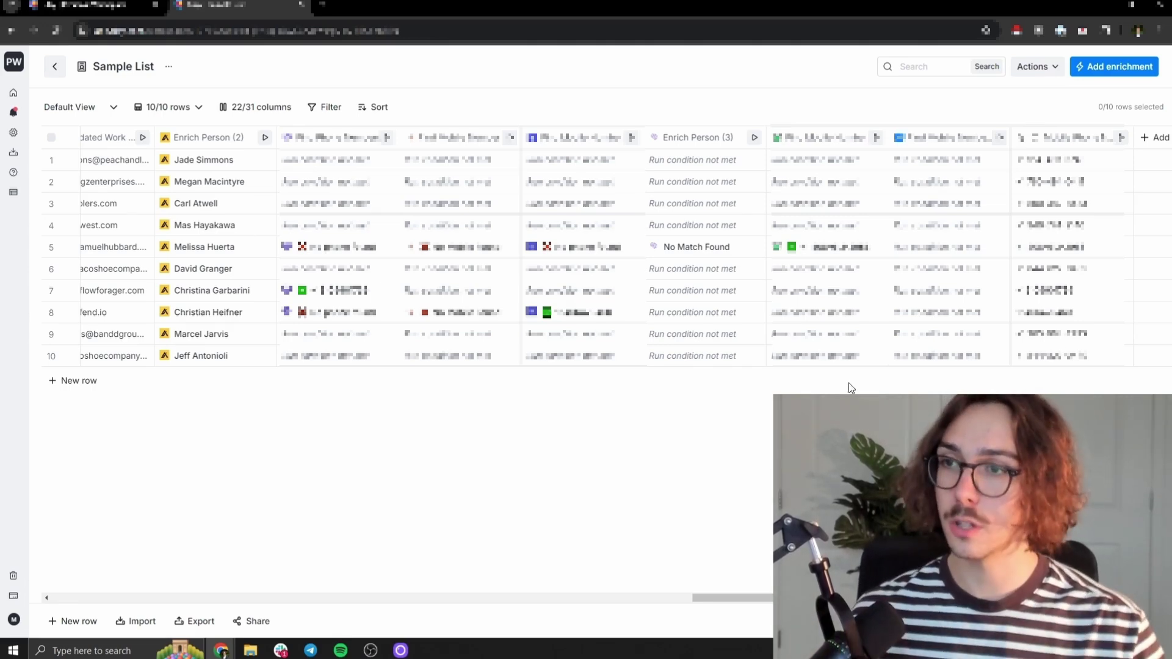
{"action": "scroll", "coordinate": [850, 387], "scroll_direction": "left", "scroll_amount": 10}
{"action": "scroll", "coordinate": [850, 387], "scroll_direction": "right", "scroll_amount": 6}
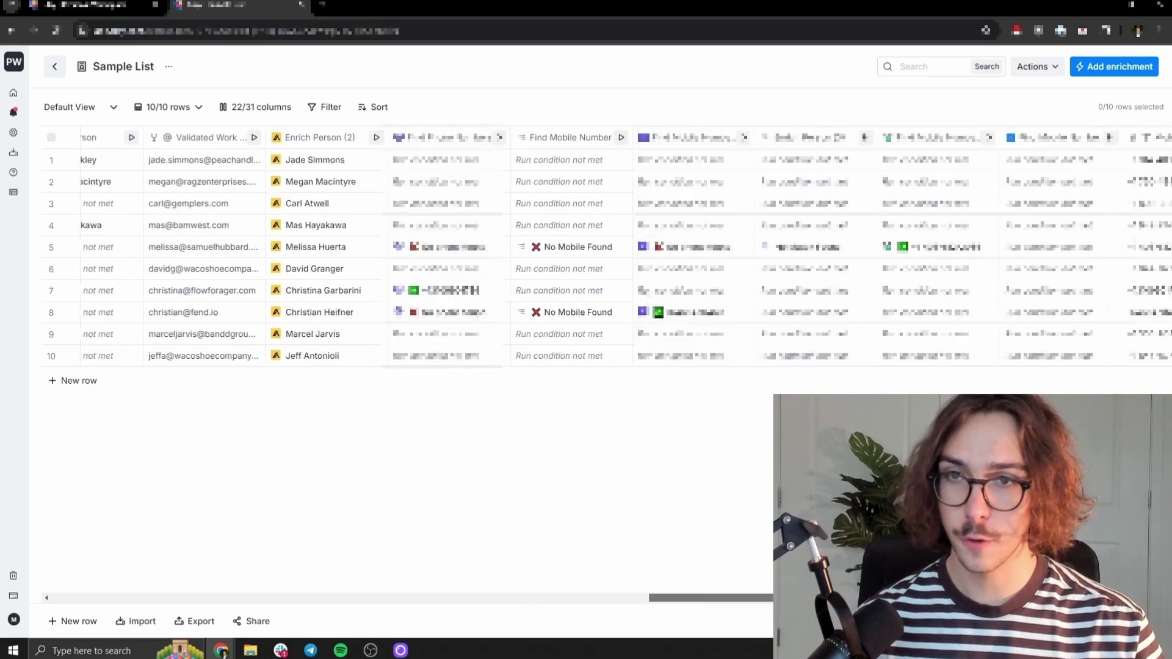
{"action": "scroll", "coordinate": [589, 342], "scroll_direction": "right", "scroll_amount": 2}
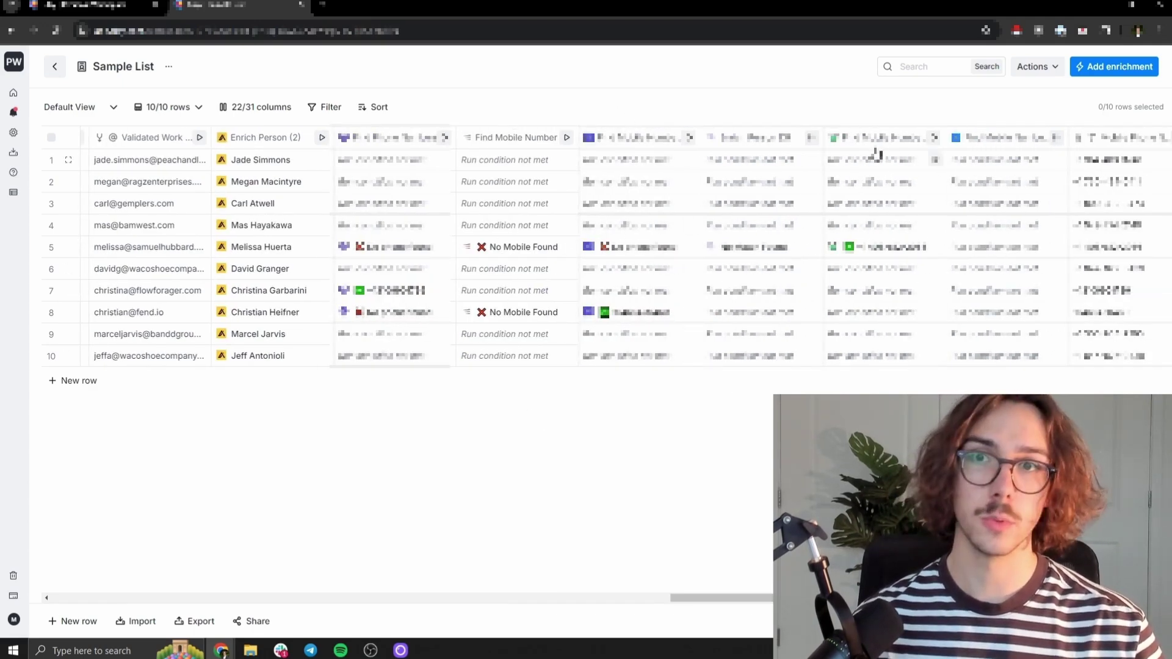
{"action": "scroll", "coordinate": [862, 145], "scroll_direction": "right", "scroll_amount": 4}
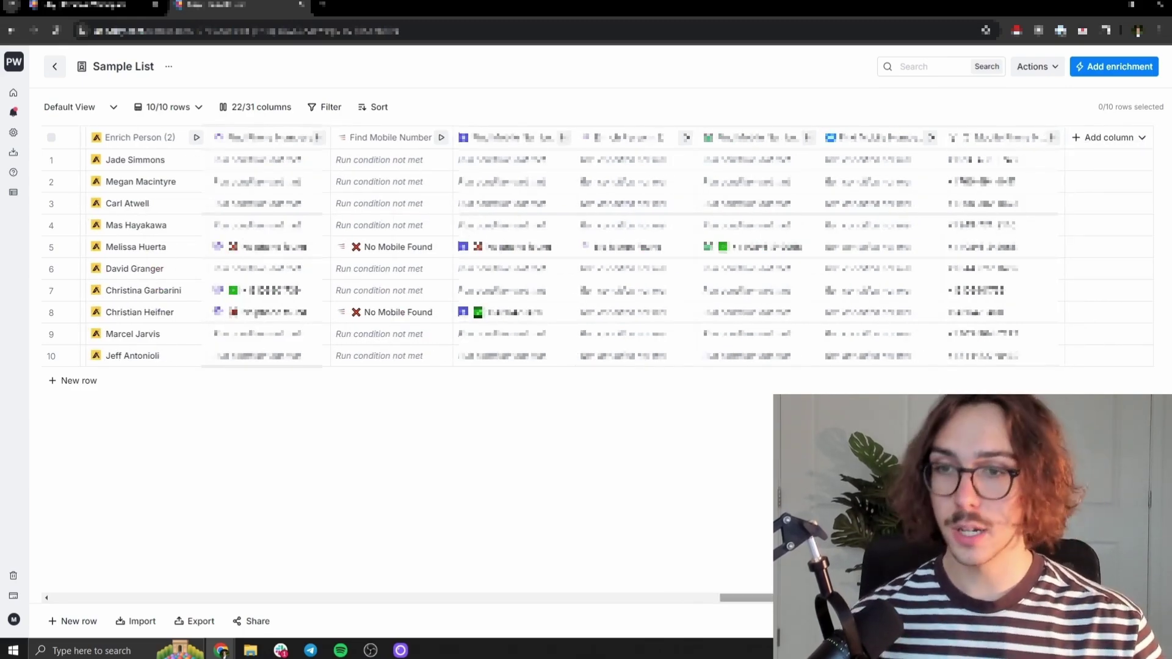
{"action": "left_click_drag", "start_coordinate": [808, 598], "coordinate": [40, 606]}
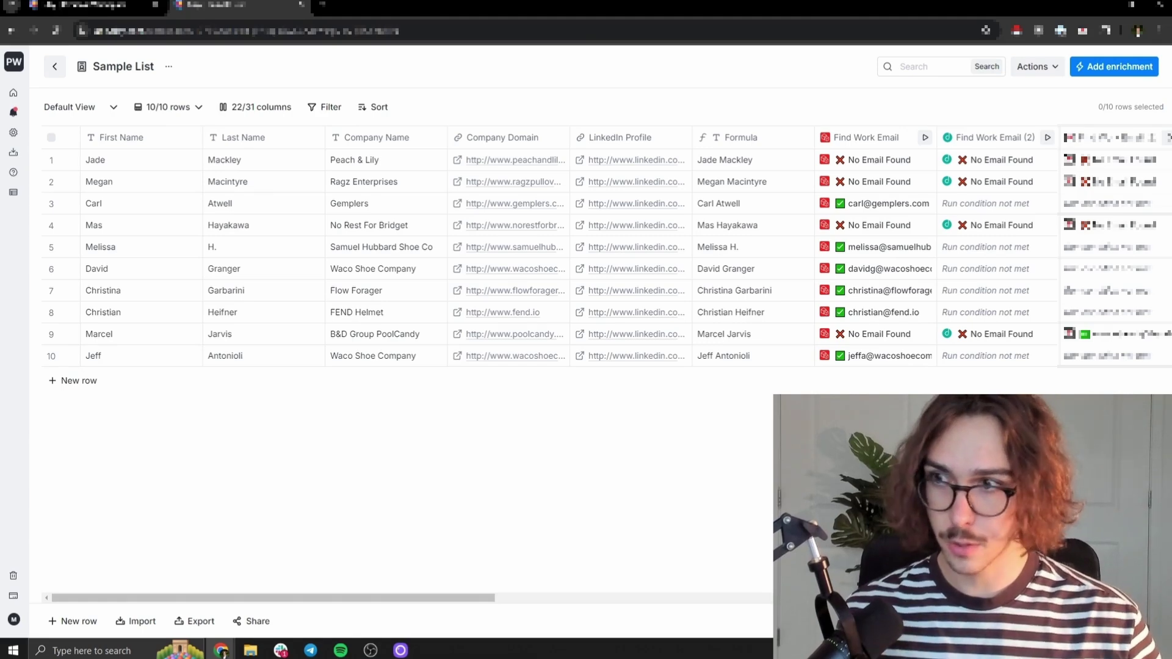
Add an empty row 11 below the ten contacts
{"action": "left_click", "coordinate": [94, 387]}
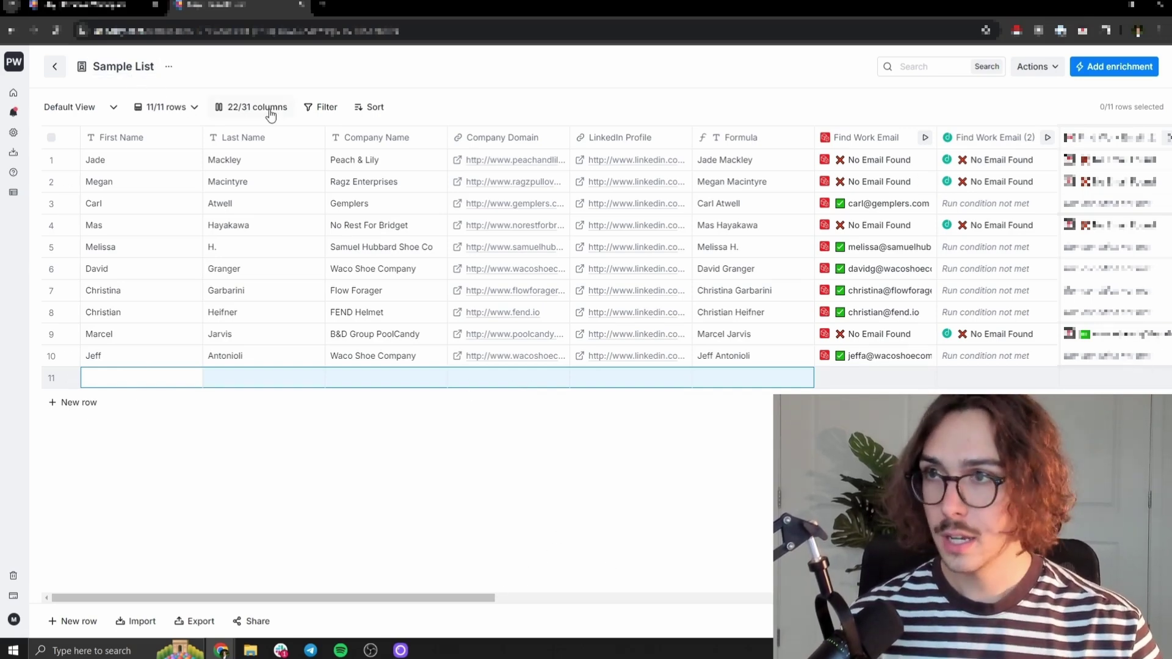
{"action": "left_click", "coordinate": [328, 108]}
{"action": "left_click", "coordinate": [272, 109]}
Hide the Find Work Email helper columns (1, 3, 4, 5, 6) and Enrich Person
{"action": "left_click", "coordinate": [272, 109]}
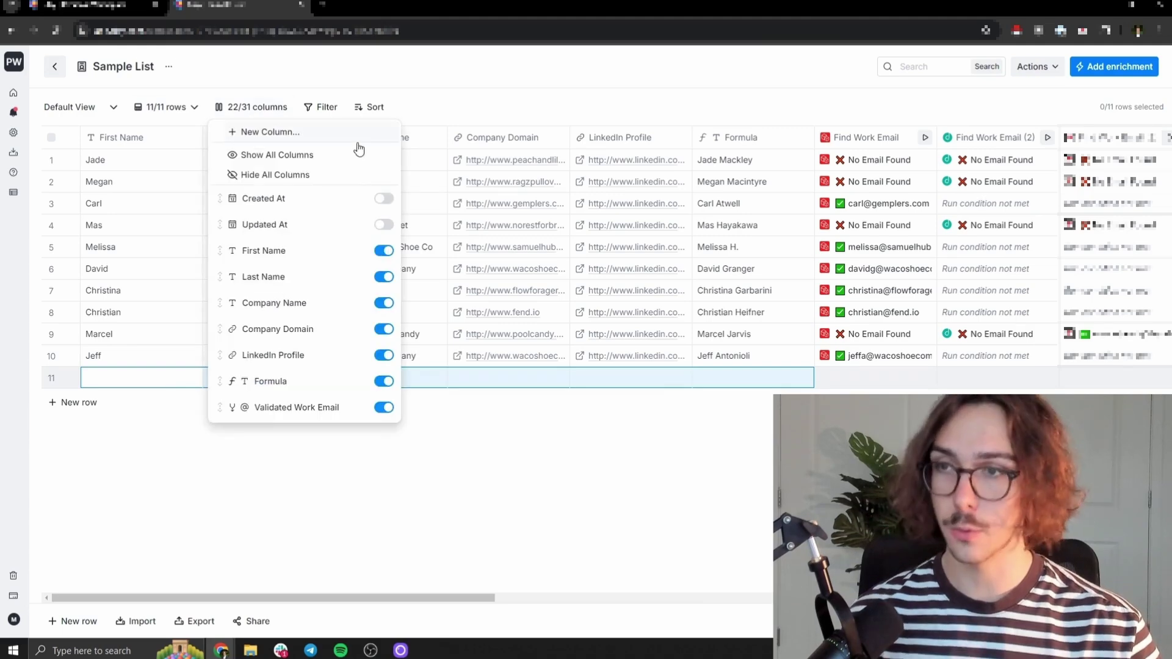
{"action": "scroll", "coordinate": [350, 246], "scroll_direction": "down", "scroll_amount": 3}
{"action": "left_click", "coordinate": [384, 247]}
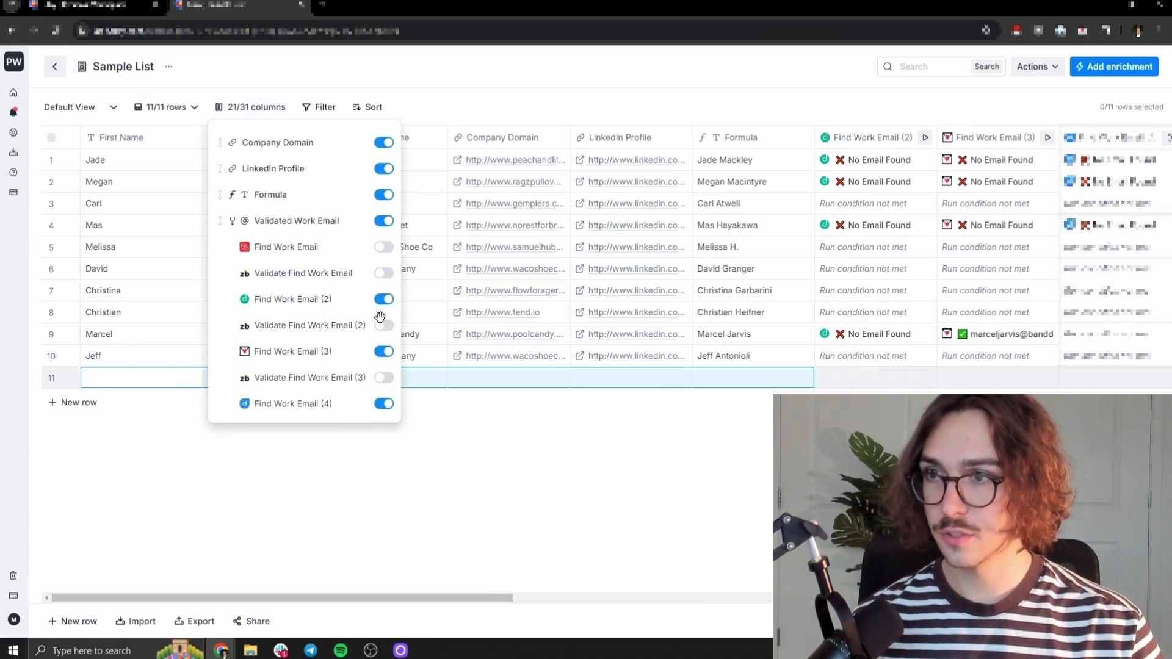
{"action": "left_click", "coordinate": [384, 354]}
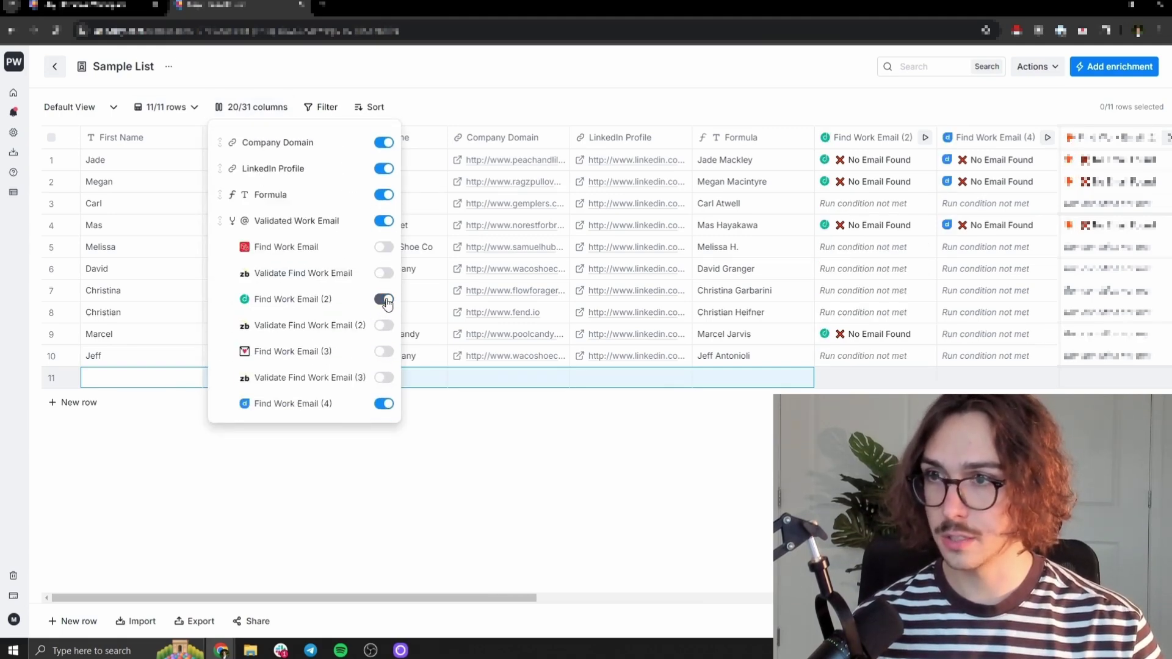
{"action": "left_click", "coordinate": [384, 402]}
{"action": "scroll", "coordinate": [360, 275], "scroll_direction": "down", "scroll_amount": 5}
{"action": "left_click", "coordinate": [384, 269]}
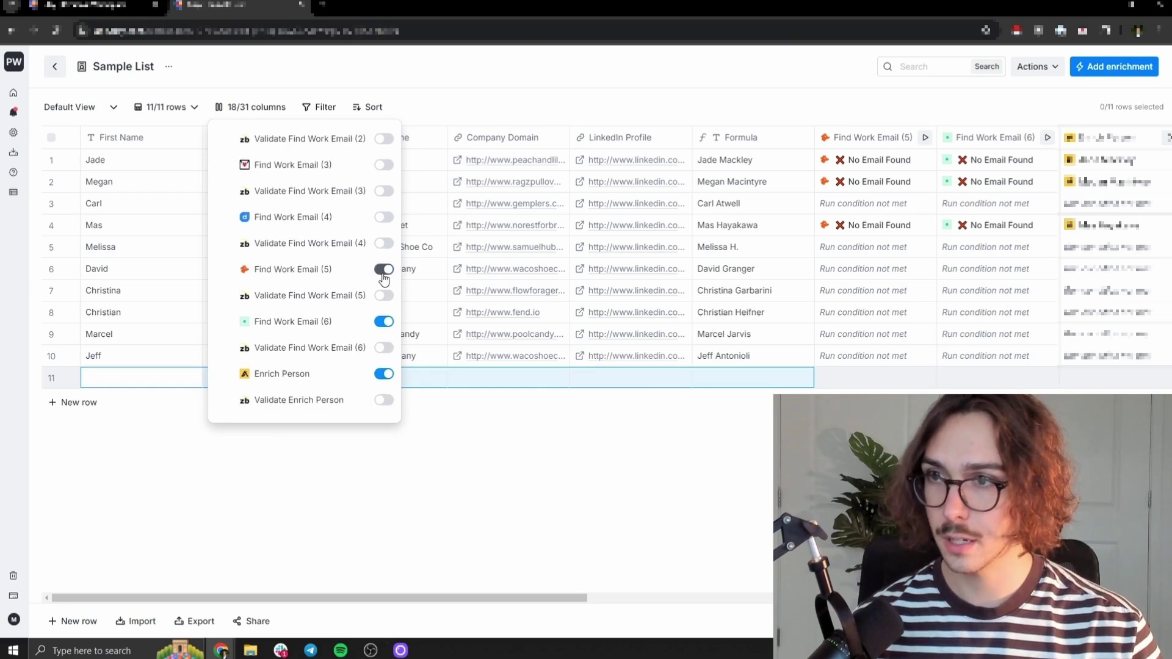
{"action": "left_click", "coordinate": [384, 322]}
{"action": "left_click", "coordinate": [384, 373]}
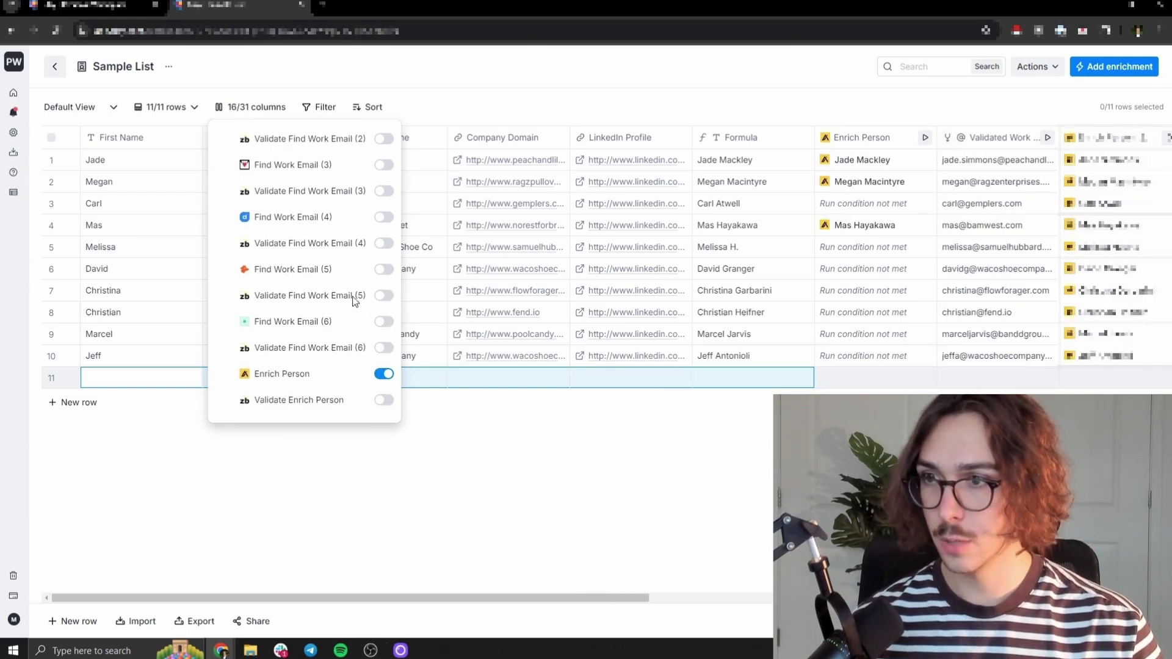
Hide Find Phone Numbers, the Find Mobile Number helpers and Enrich Person (3), leaving 8 columns visible
{"action": "scroll", "coordinate": [354, 299], "scroll_direction": "down", "scroll_amount": 3}
{"action": "left_click", "coordinate": [384, 291]}
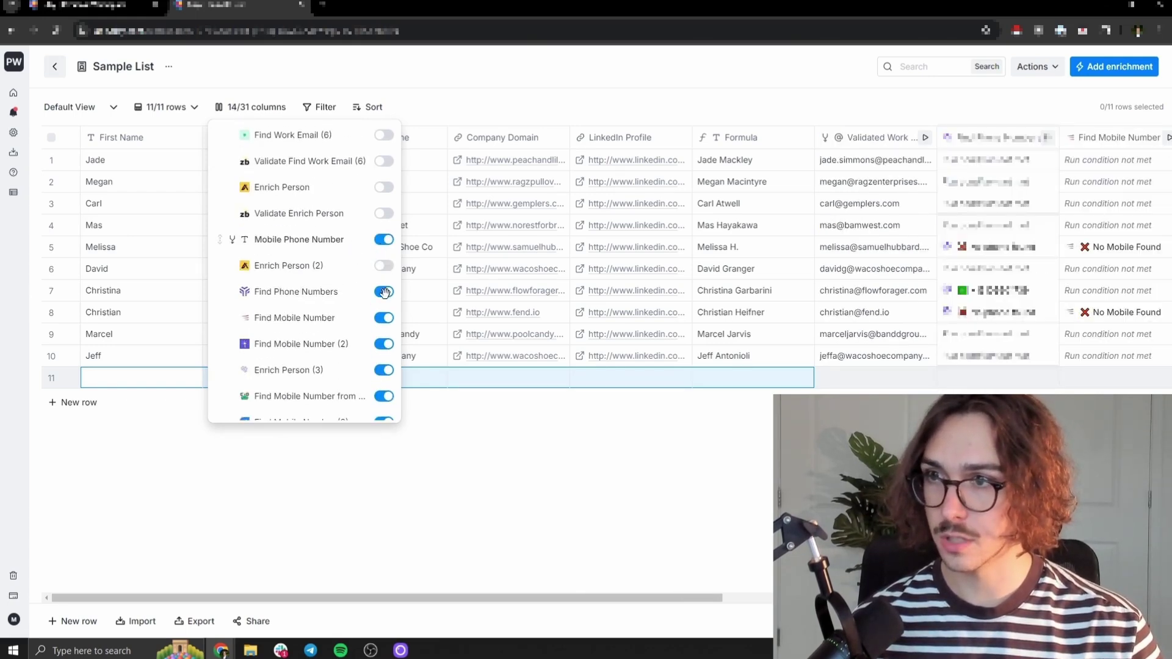
{"action": "left_click", "coordinate": [383, 317]}
{"action": "left_click", "coordinate": [384, 343]}
{"action": "left_click", "coordinate": [384, 369]}
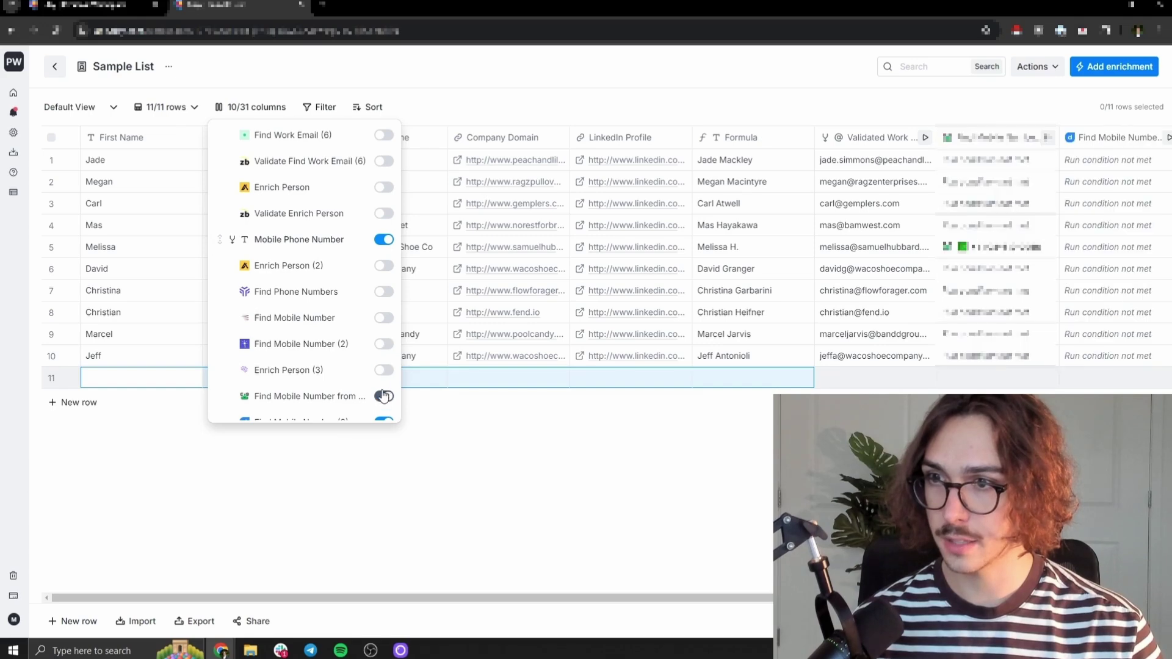
{"action": "scroll", "coordinate": [392, 333], "scroll_direction": "down", "scroll_amount": 1}
{"action": "left_click", "coordinate": [384, 385]}
{"action": "left_click", "coordinate": [384, 409]}
{"action": "left_click", "coordinate": [573, 419]}
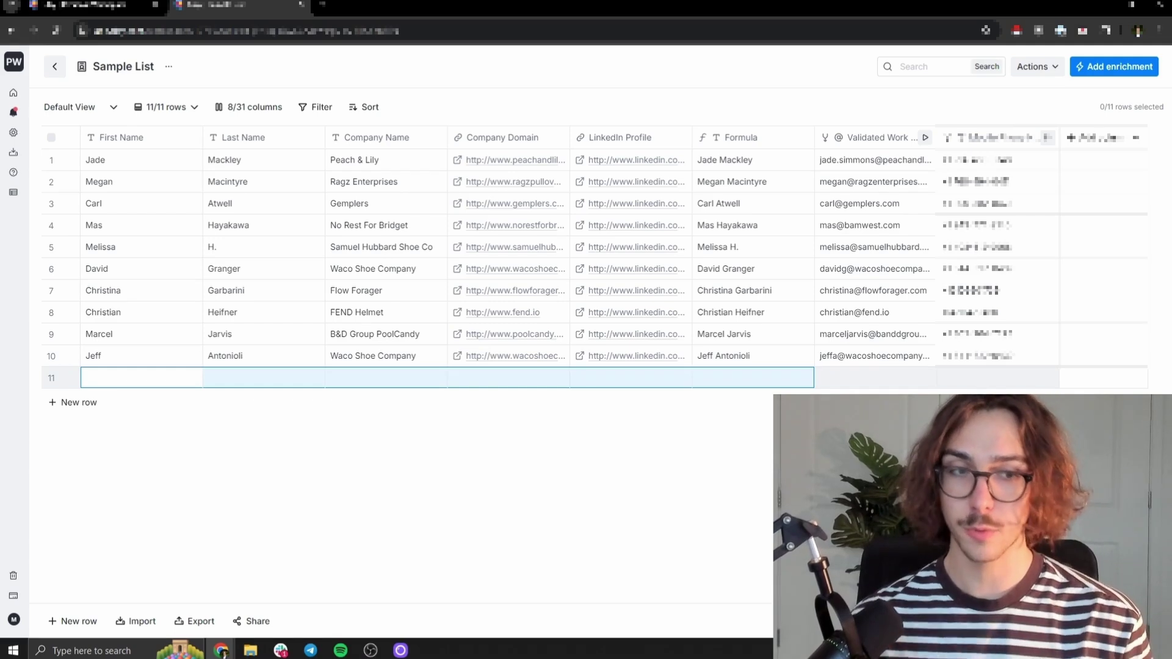
{"action": "left_click_drag", "start_coordinate": [794, 494], "coordinate": [495, 508]}
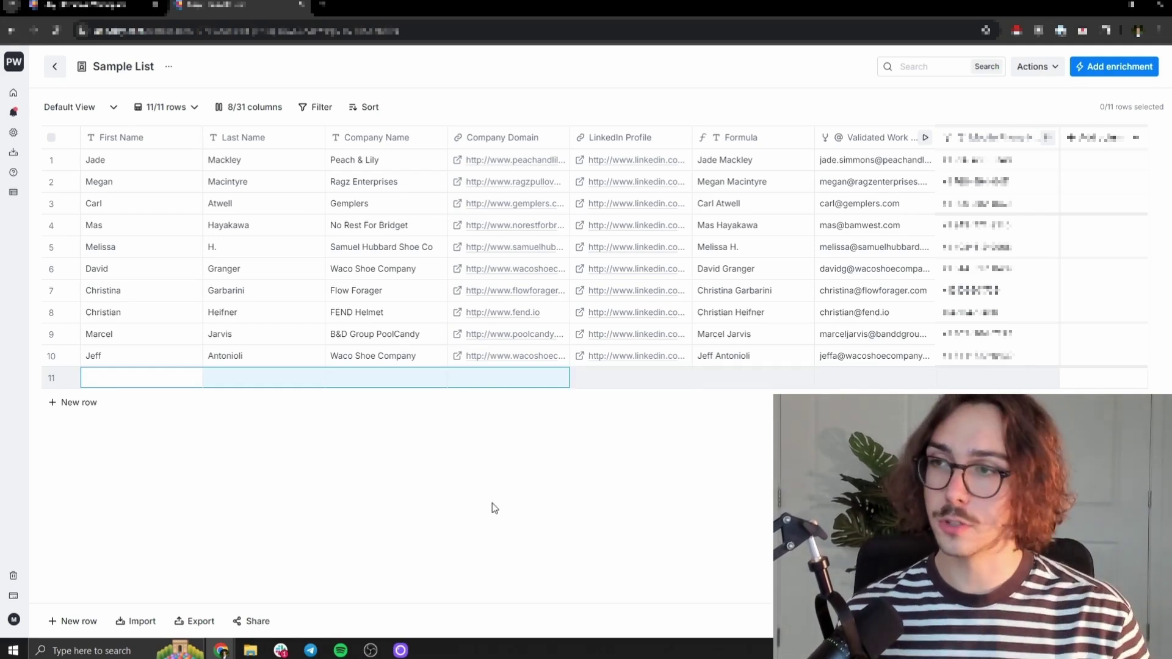